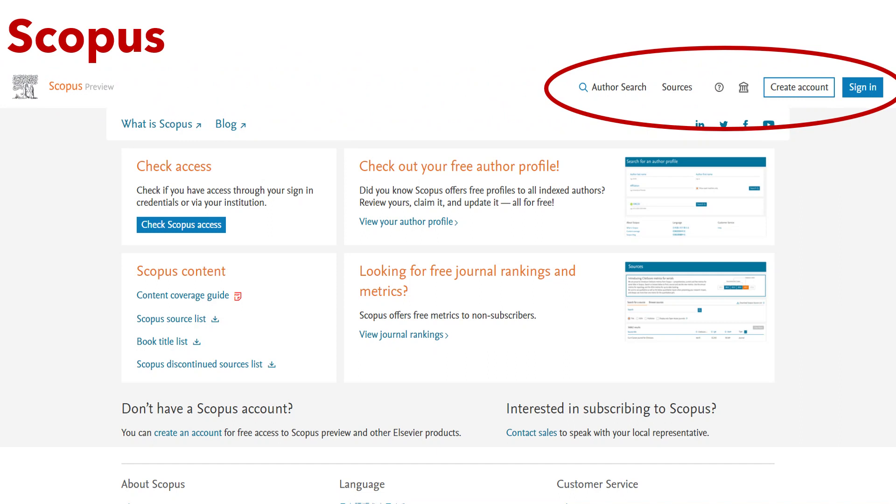
Step: Leave the slide show and switch to the Scopus Preview home page in Chrome
{"action": "mouse_move", "coordinate": [142, 493]}
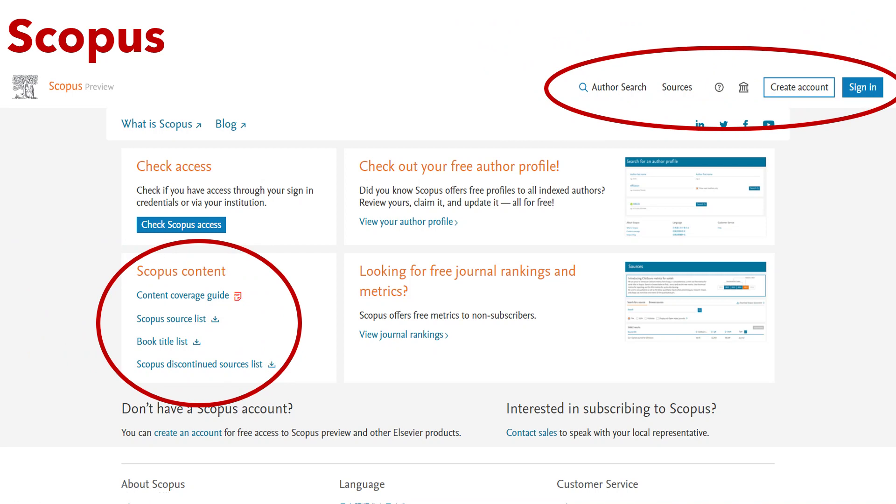
{"action": "mouse_move", "coordinate": [143, 493]}
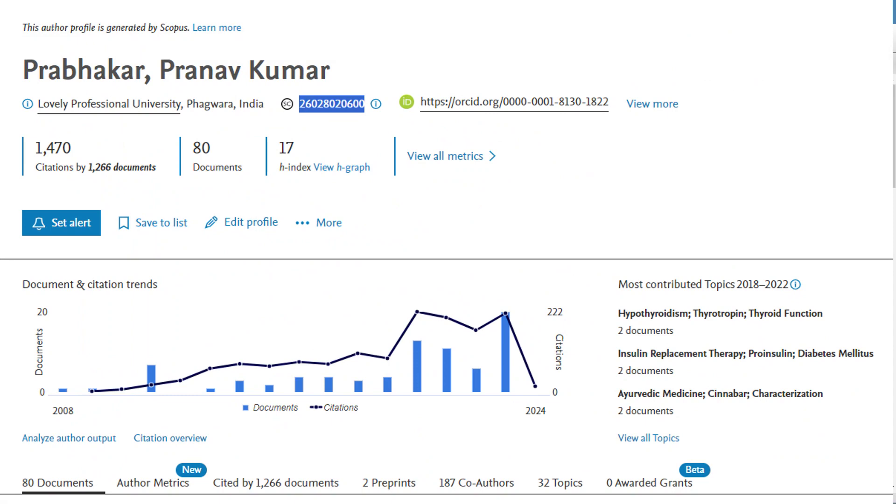
{"action": "key", "text": "Escape"}
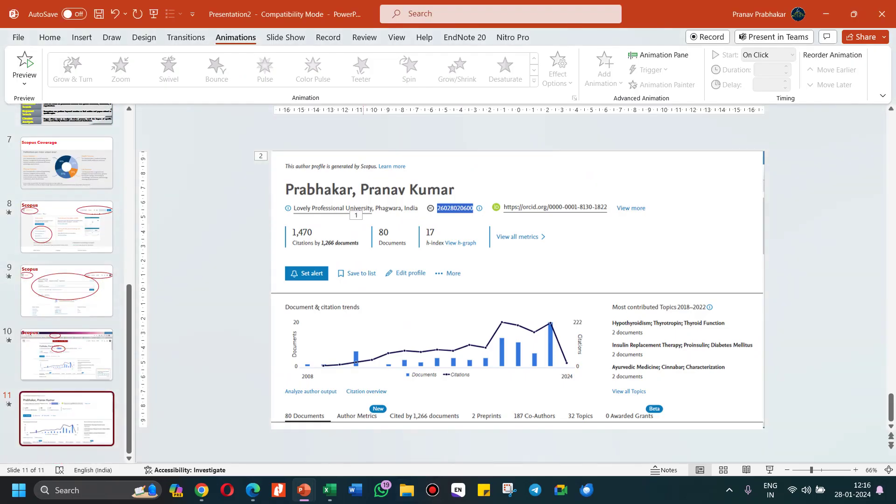
{"action": "mouse_move", "coordinate": [253, 490]}
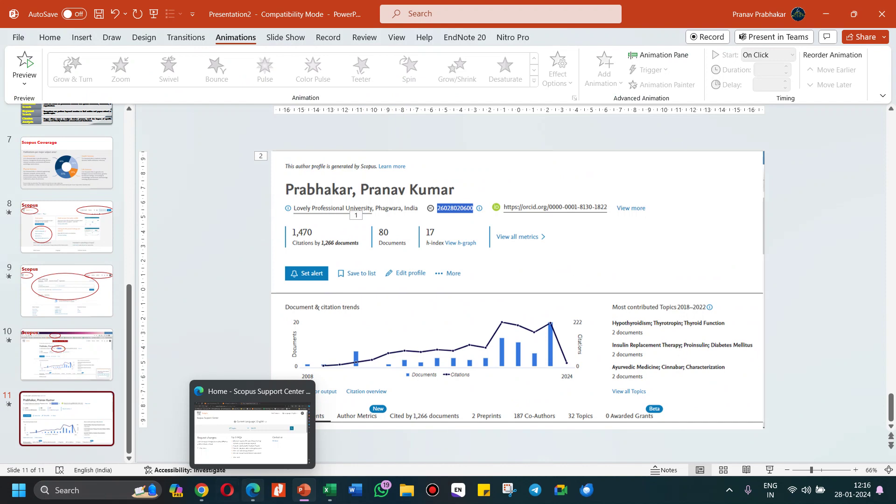
{"action": "left_click", "coordinate": [202, 429]}
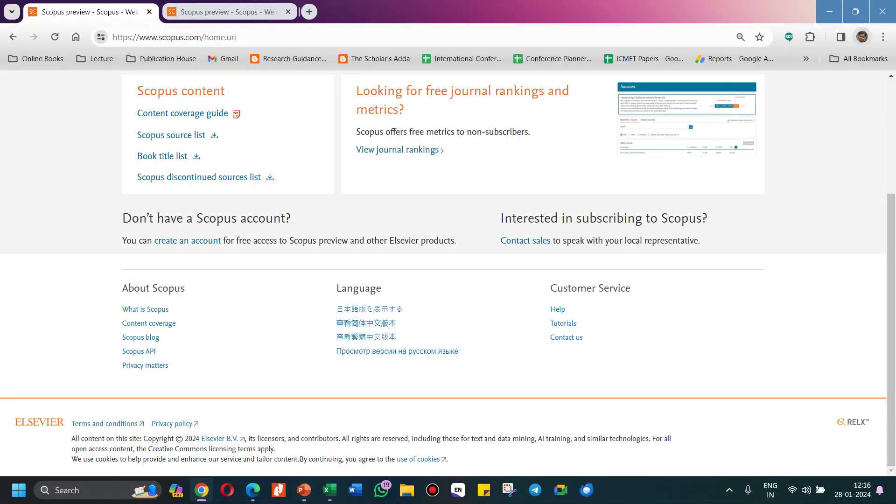
Step: Open the Scopus Sources page and review the criteria available for finding sources, keeping Title selected
{"action": "scroll", "coordinate": [448, 274], "scroll_direction": "up", "scroll_amount": 4}
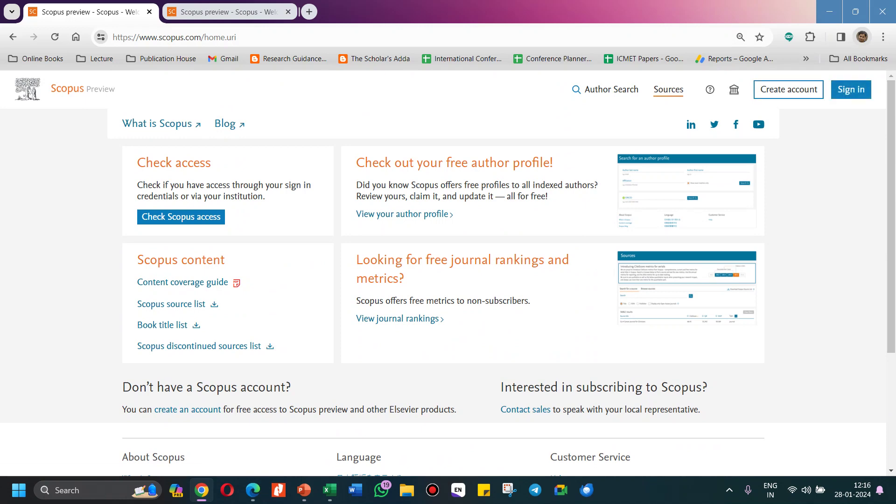
{"action": "left_click", "coordinate": [669, 89]}
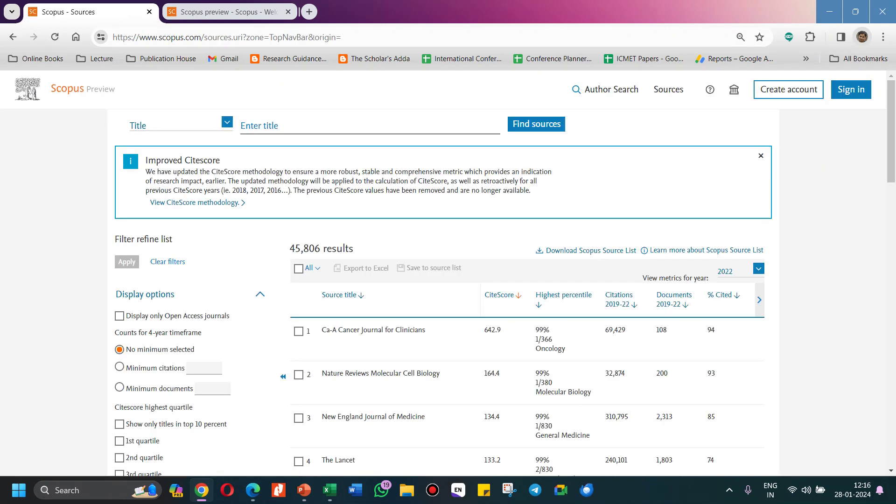
{"action": "left_click", "coordinate": [177, 125]}
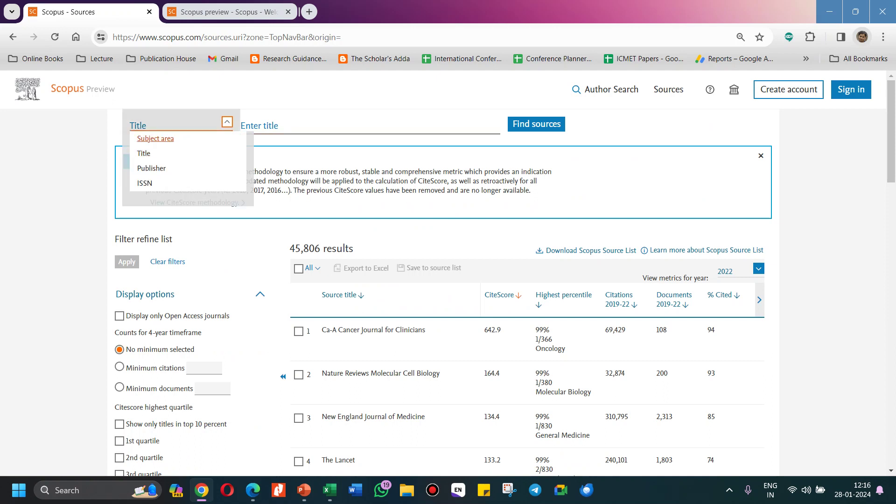
{"action": "key", "text": "Down"}
{"action": "key", "text": "Down"}
{"action": "key", "text": "Down"}
{"action": "key", "text": "Up"}
{"action": "key", "text": "Down"}
{"action": "key", "text": "Up"}
{"action": "key", "text": "Up"}
{"action": "key", "text": "Up"}
{"action": "key", "text": "Down"}
{"action": "key", "text": "Down"}
{"action": "key", "text": "Up"}
{"action": "key", "text": "Return"}
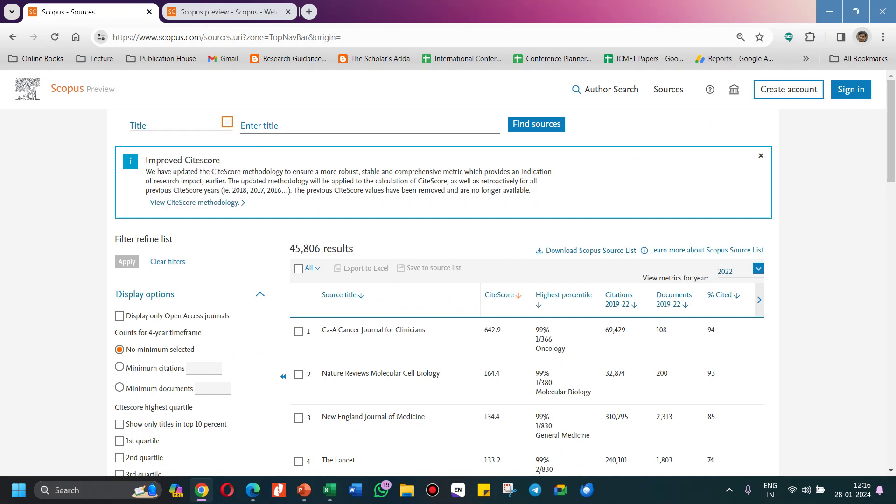
{"action": "double_click", "coordinate": [533, 181]}
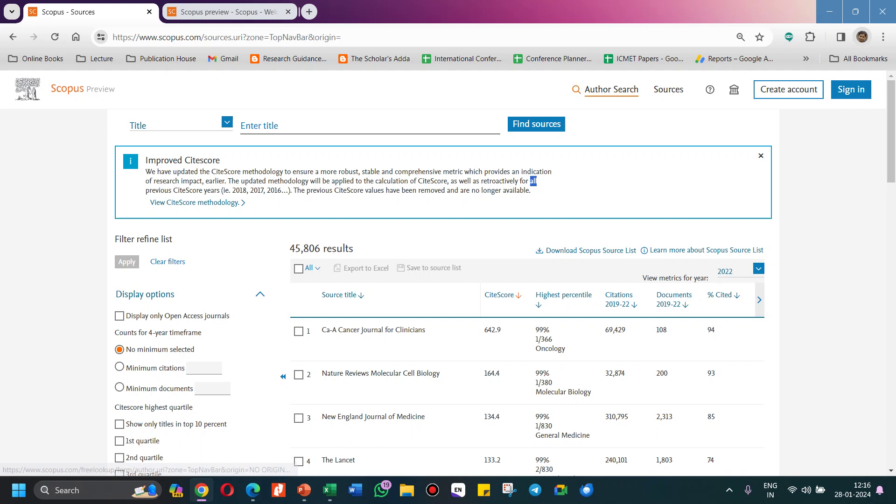
Step: Open the author search form and enter the author's last name and first name
{"action": "left_click", "coordinate": [611, 89]}
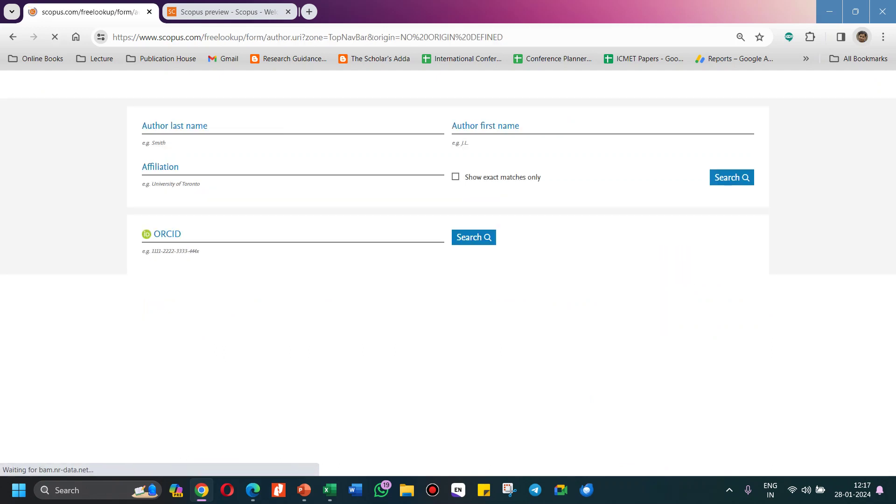
{"action": "left_click", "coordinate": [205, 177]}
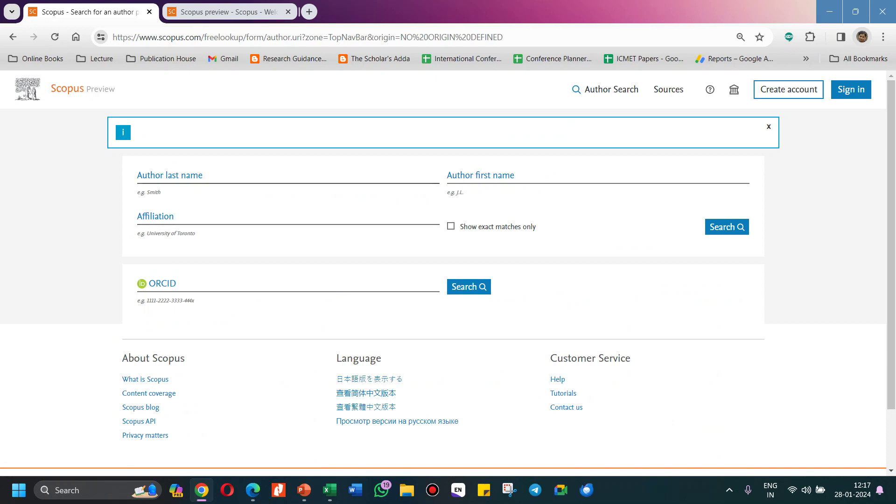
{"action": "key", "text": "Down"}
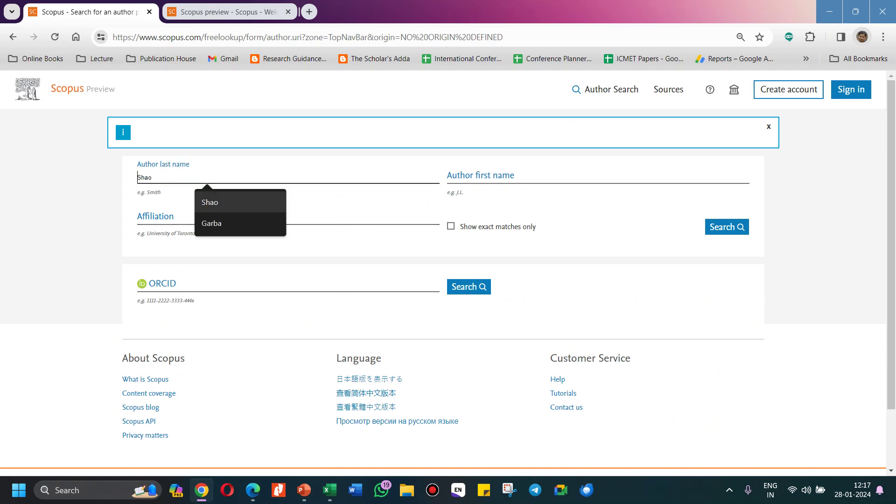
{"action": "key", "text": "Up"}
{"action": "type", "text": "Pranav"}
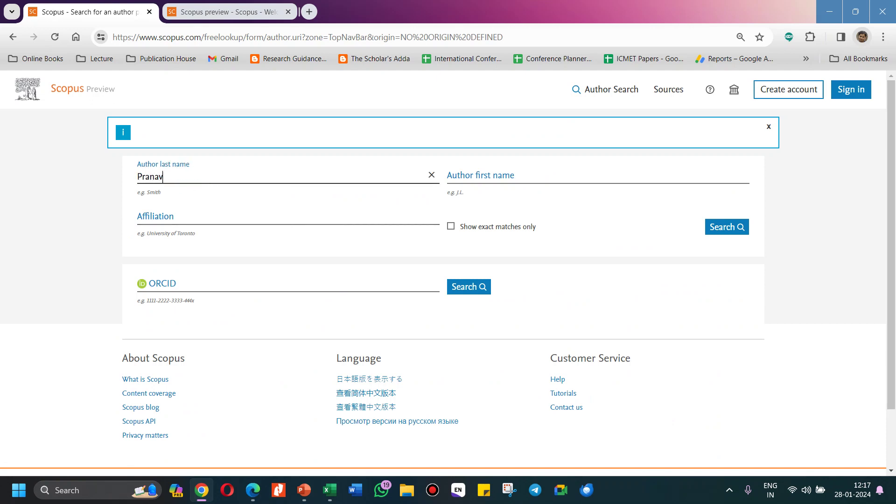
{"action": "key", "text": "BackSpace"}
{"action": "key", "text": "BackSpace"}
{"action": "key", "text": "BackSpace"}
{"action": "key", "text": "BackSpace"}
{"action": "type", "text": "abhakar"}
{"action": "left_click", "coordinate": [467, 177]}
{"action": "type", "text": "Pranav"}
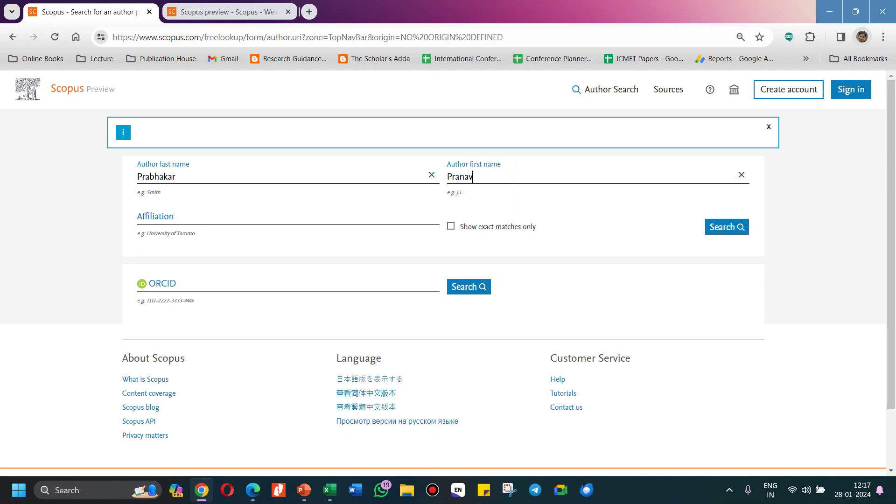
Step: Submit the author lookup and sign in to Scopus to reach the full search page
{"action": "key", "text": "Return"}
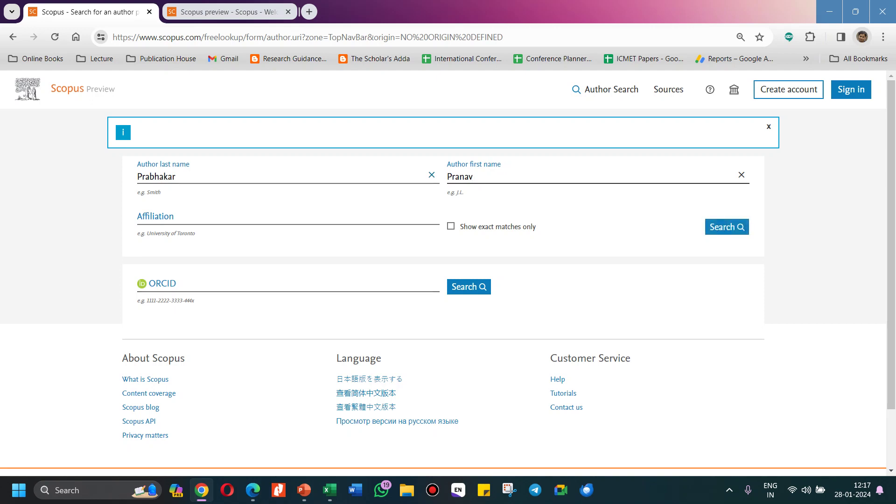
{"action": "key", "text": "Tab"}
{"action": "key", "text": "Return"}
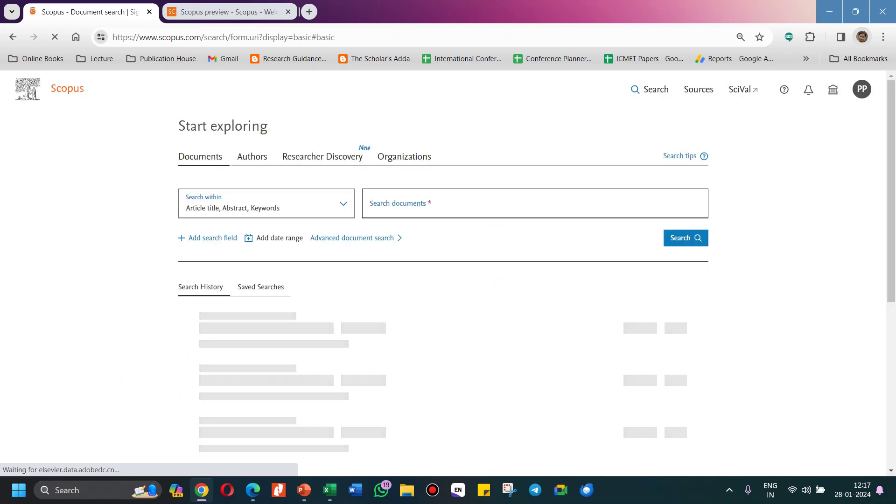
Step: Run an author search by author name, using the author's saved last name and first name
{"action": "scroll", "coordinate": [443, 261], "scroll_direction": "down", "scroll_amount": 1}
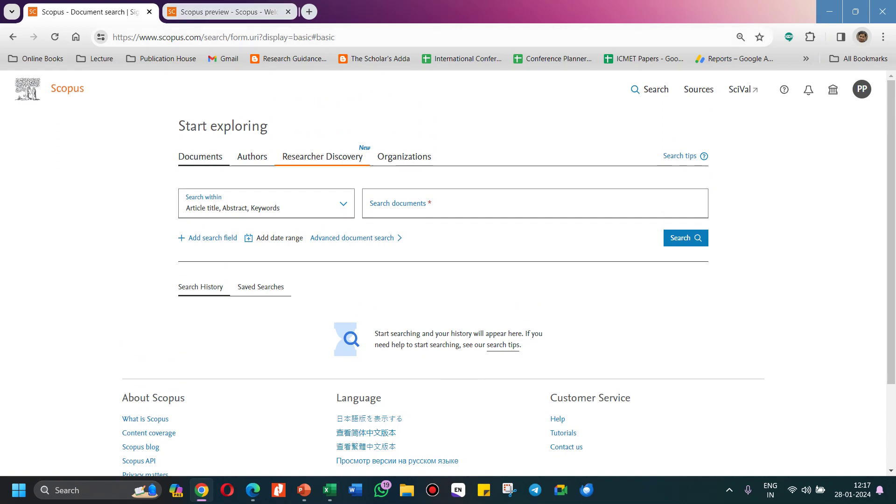
{"action": "left_click", "coordinate": [252, 156]}
{"action": "left_click", "coordinate": [247, 224]}
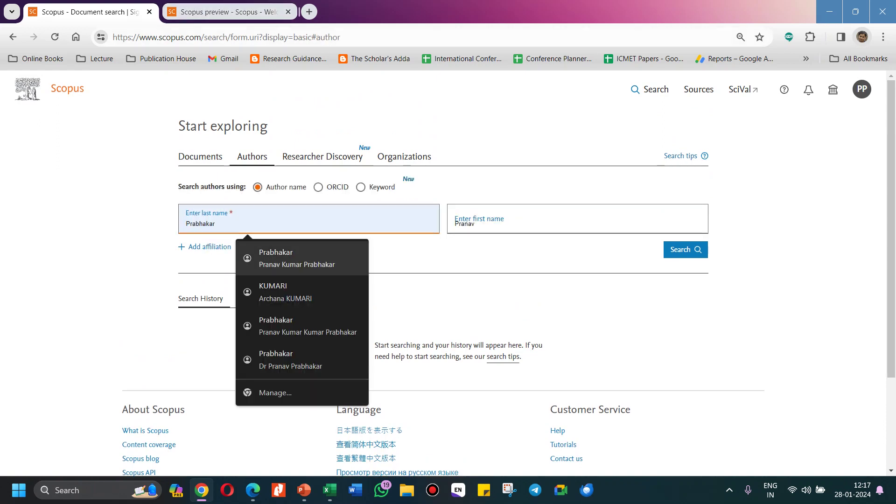
{"action": "key", "text": "Return"}
{"action": "key", "text": "Return"}
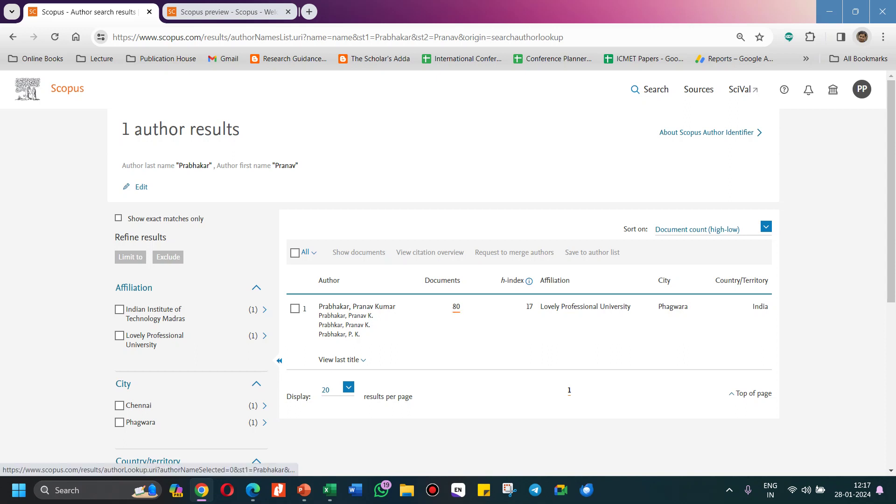
Step: Open the author's profile from the search results and inspect the 2023 citations point in the trends chart
{"action": "left_click", "coordinate": [357, 307]}
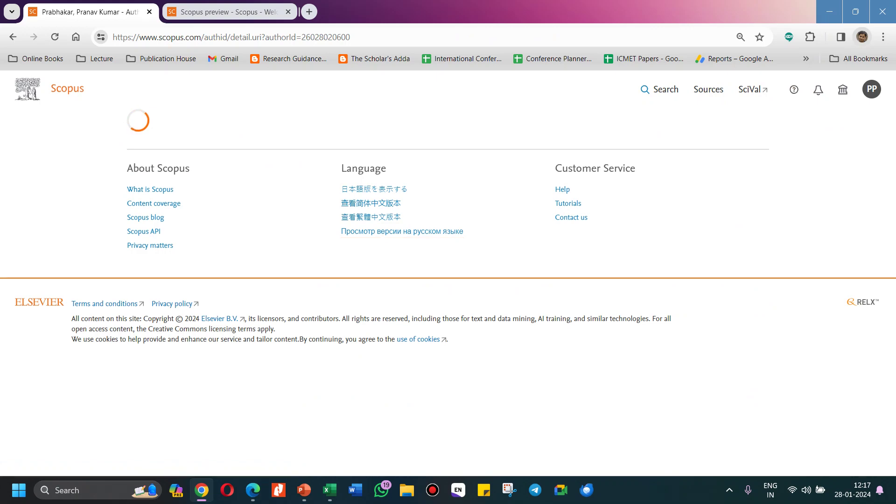
{"action": "left_click", "coordinate": [229, 12]}
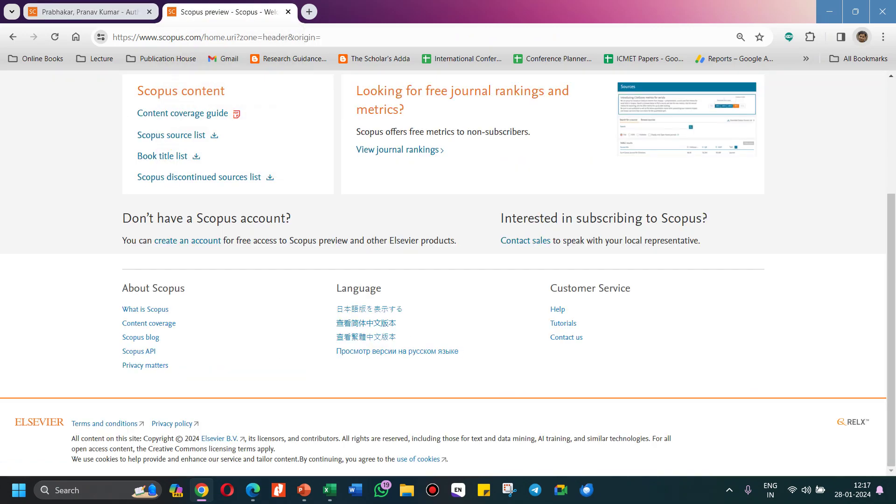
{"action": "left_click", "coordinate": [89, 11]}
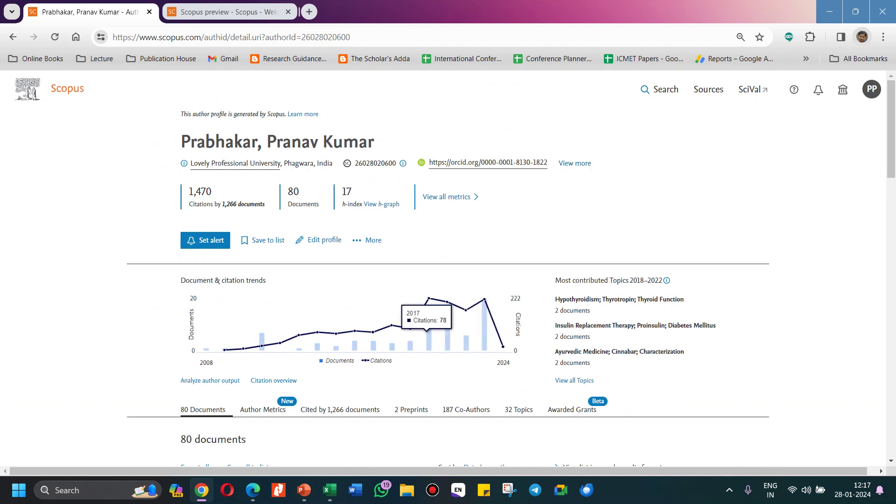
{"action": "mouse_move", "coordinate": [484, 299]}
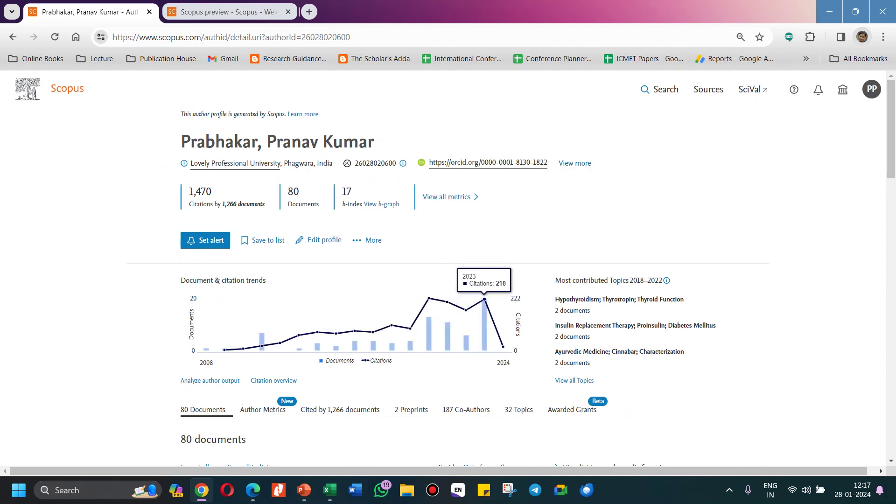
Step: Open the author profile for editing and review the Preferred Name variants without changing the selection
{"action": "left_click", "coordinate": [325, 240]}
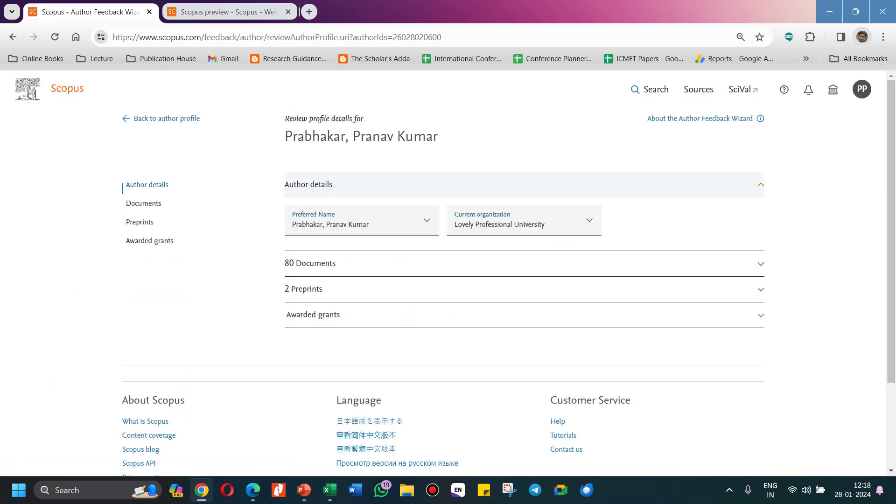
{"action": "left_click", "coordinate": [388, 221]}
{"action": "key", "text": "Down"}
{"action": "key", "text": "Down"}
{"action": "key", "text": "Down"}
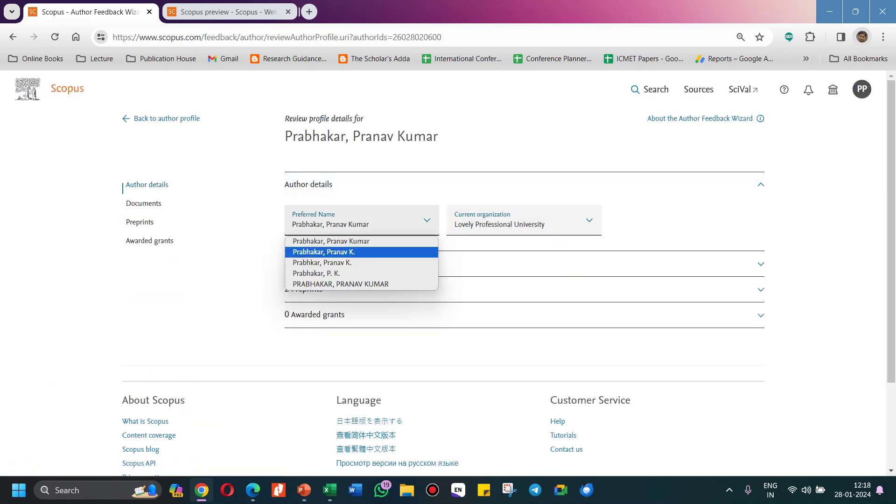
{"action": "key", "text": "Up"}
{"action": "key", "text": "Up"}
{"action": "key", "text": "Down"}
{"action": "key", "text": "Down"}
{"action": "key", "text": "Down"}
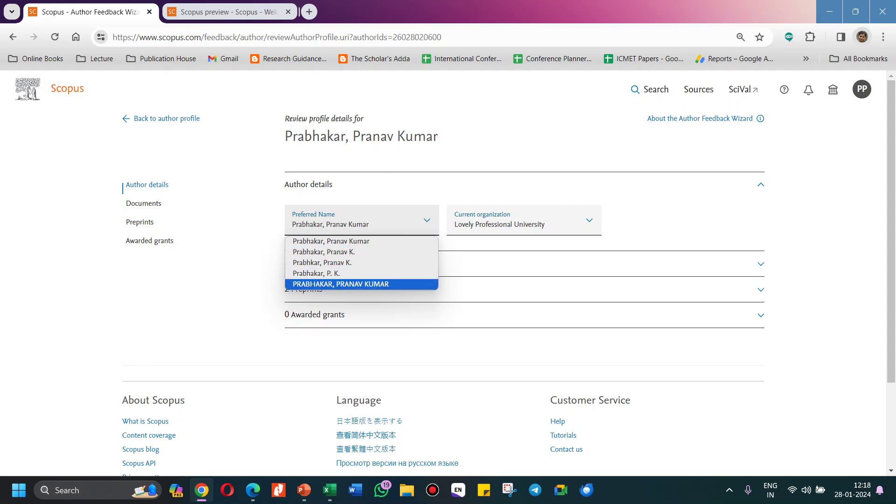
{"action": "key", "text": "Up"}
{"action": "key", "text": "Up"}
{"action": "key", "text": "Escape"}
Step: Review the current organization choices, keeping Lovely Professional University, and return to the author profile
{"action": "key", "text": "Tab"}
{"action": "key", "text": "alt+Down"}
{"action": "key", "text": "Down"}
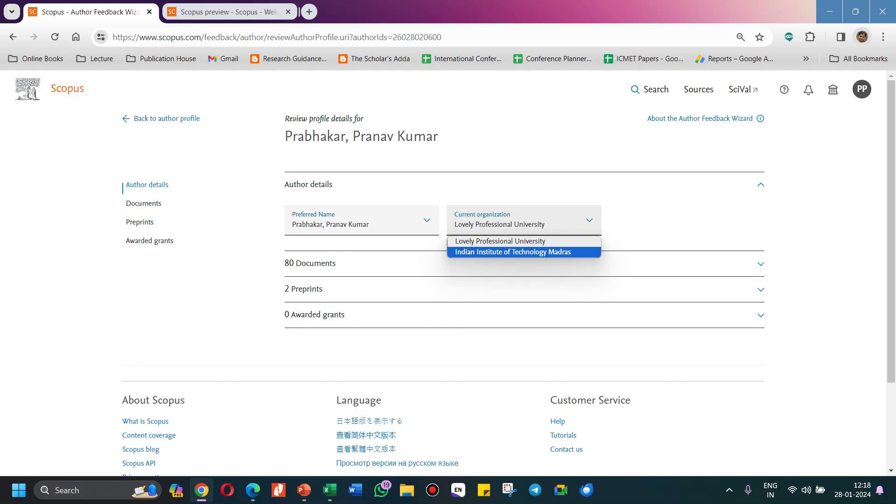
{"action": "key", "text": "Up"}
{"action": "key", "text": "Down"}
{"action": "key", "text": "Up"}
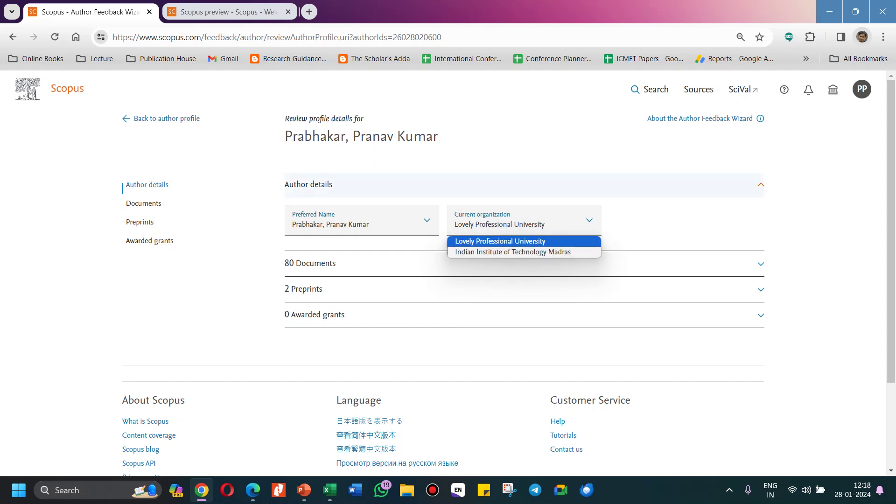
{"action": "key", "text": "Return"}
{"action": "left_click", "coordinate": [167, 118]}
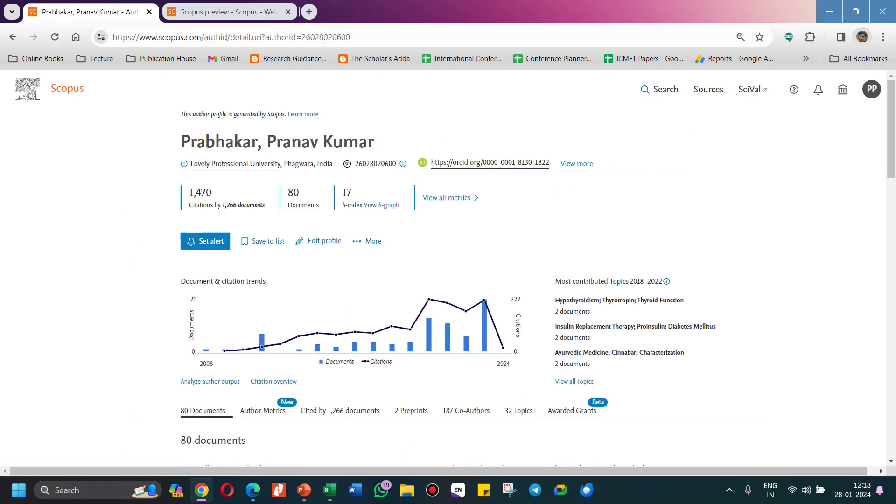
Step: Display 200 results per page in the author's document list and browse the publications with their citations
{"action": "scroll", "coordinate": [448, 269], "scroll_direction": "down", "scroll_amount": 15}
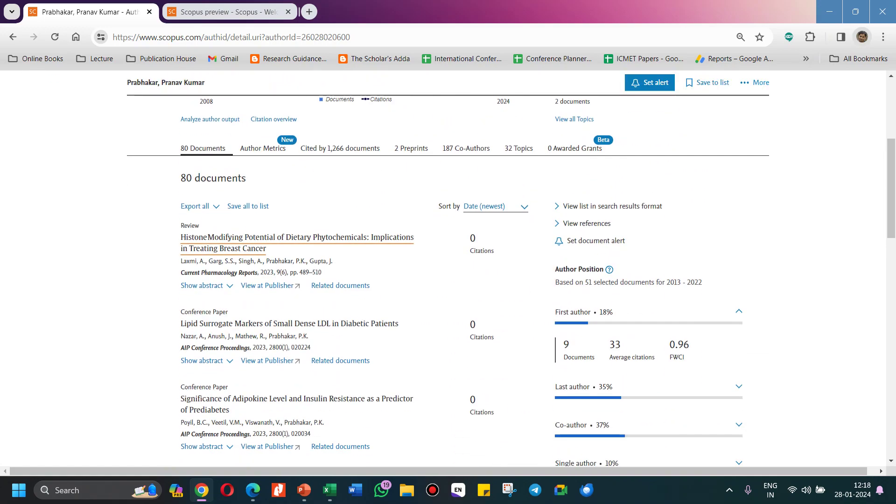
{"action": "scroll", "coordinate": [448, 268], "scroll_direction": "down", "scroll_amount": 10}
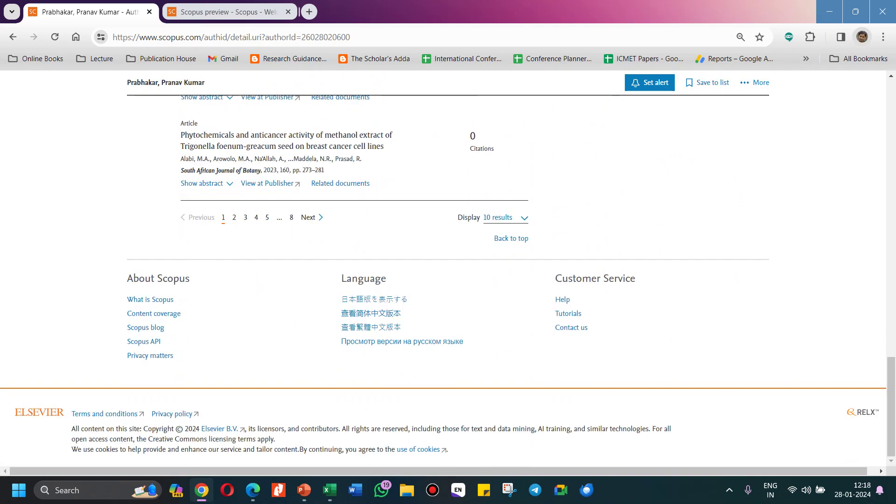
{"action": "left_click", "coordinate": [506, 217]}
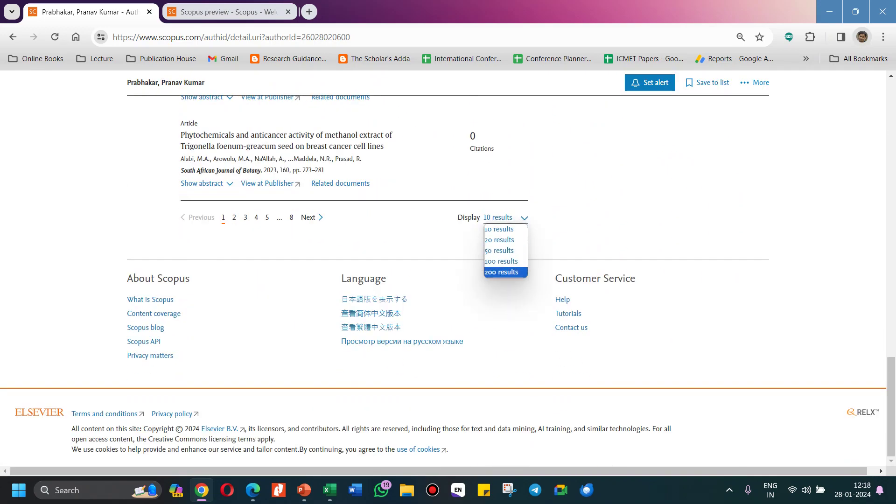
{"action": "left_click", "coordinate": [499, 270]}
{"action": "scroll", "coordinate": [340, 226], "scroll_direction": "up", "scroll_amount": 7}
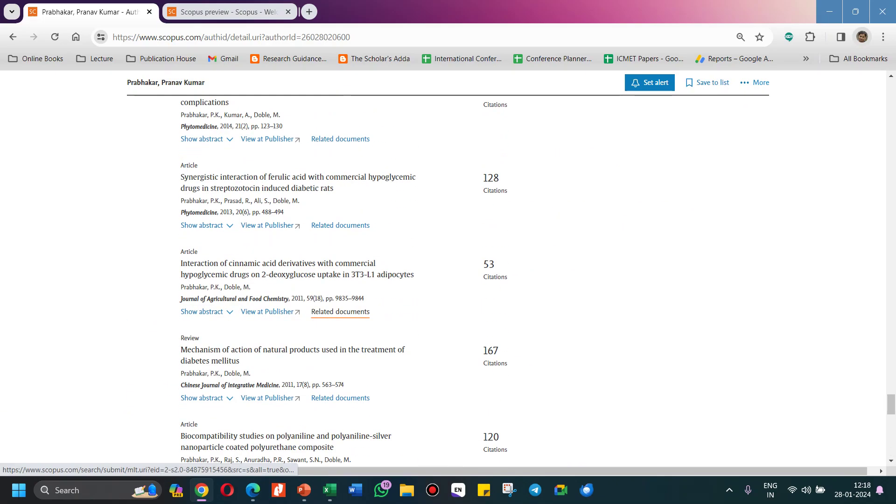
{"action": "scroll", "coordinate": [340, 226], "scroll_direction": "up", "scroll_amount": 20}
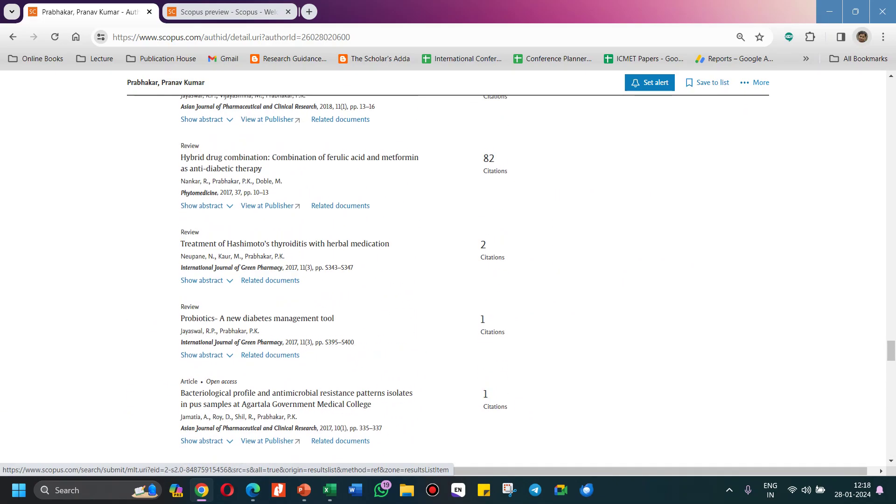
Step: Open the Analyze author output page from the author's profile and review the documents by source chart
{"action": "scroll", "coordinate": [340, 226], "scroll_direction": "up", "scroll_amount": 20}
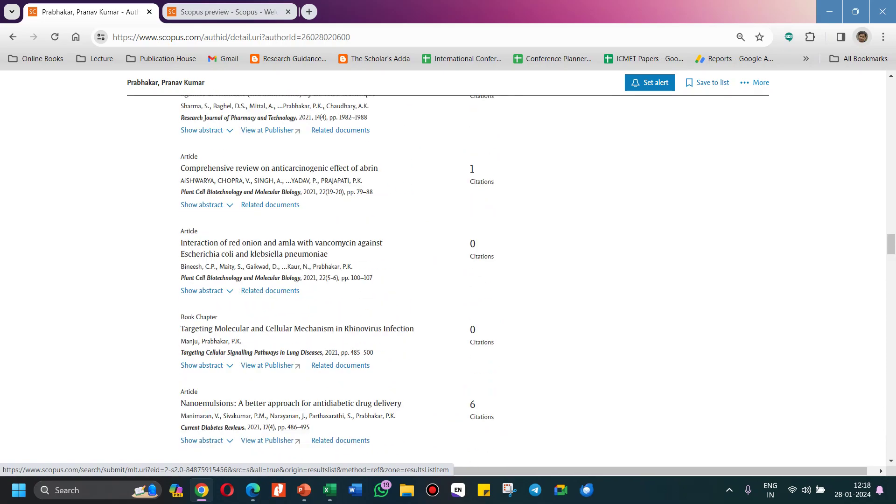
{"action": "scroll", "coordinate": [341, 227], "scroll_direction": "up", "scroll_amount": 20}
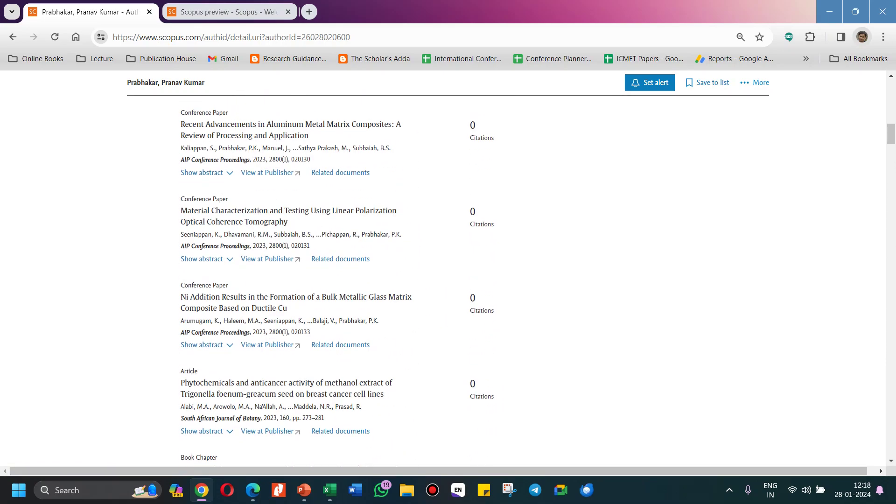
{"action": "scroll", "coordinate": [341, 226], "scroll_direction": "up", "scroll_amount": 5}
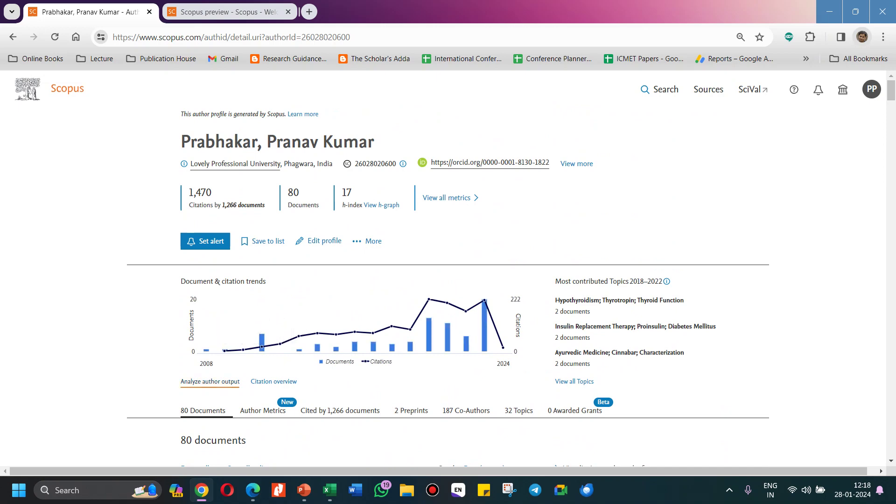
{"action": "left_click", "coordinate": [210, 381]}
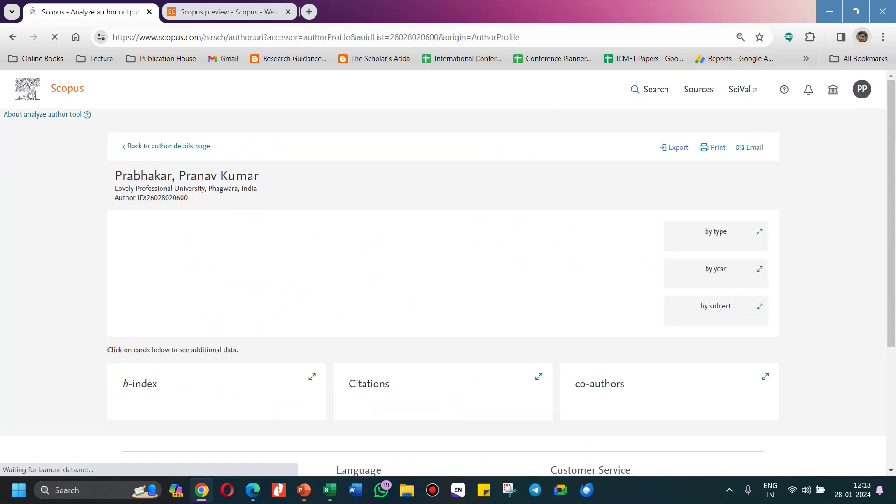
{"action": "scroll", "coordinate": [504, 252], "scroll_direction": "down", "scroll_amount": 1}
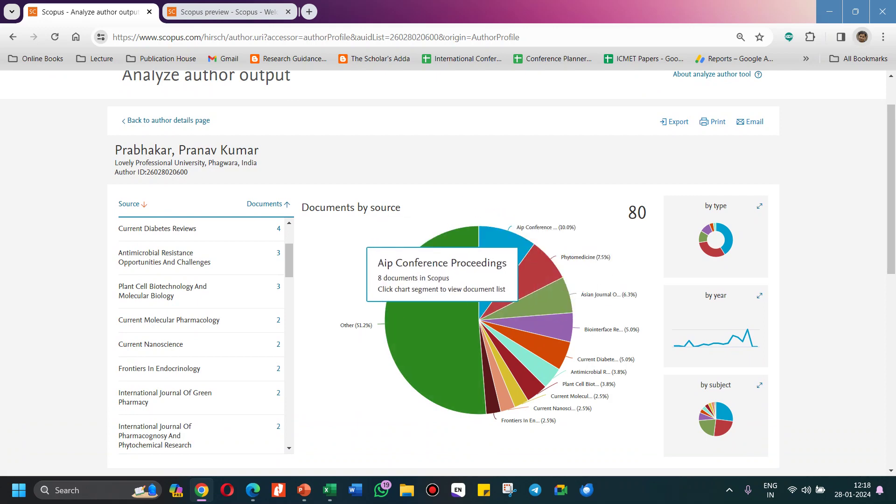
{"action": "scroll", "coordinate": [201, 327], "scroll_direction": "up", "scroll_amount": 3}
{"action": "scroll", "coordinate": [716, 210], "scroll_direction": "down", "scroll_amount": 2}
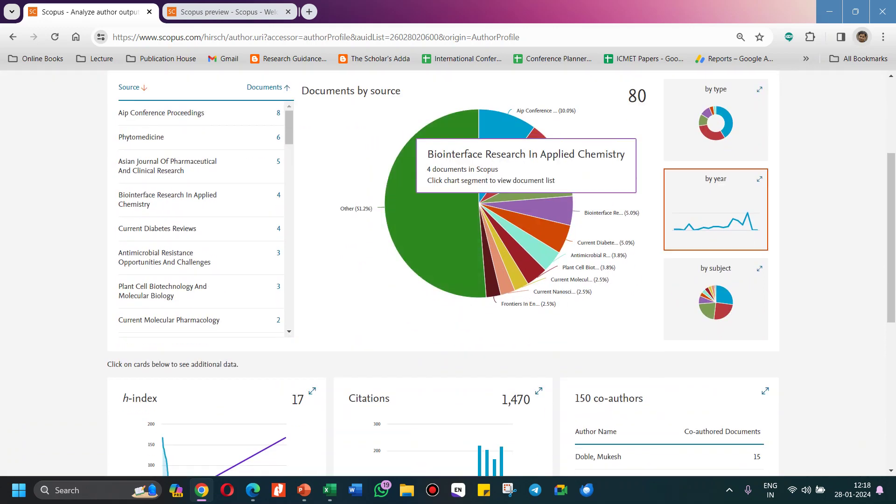
Step: Display the author's documents by type, by year and by subject area in turn
{"action": "left_click", "coordinate": [716, 122]}
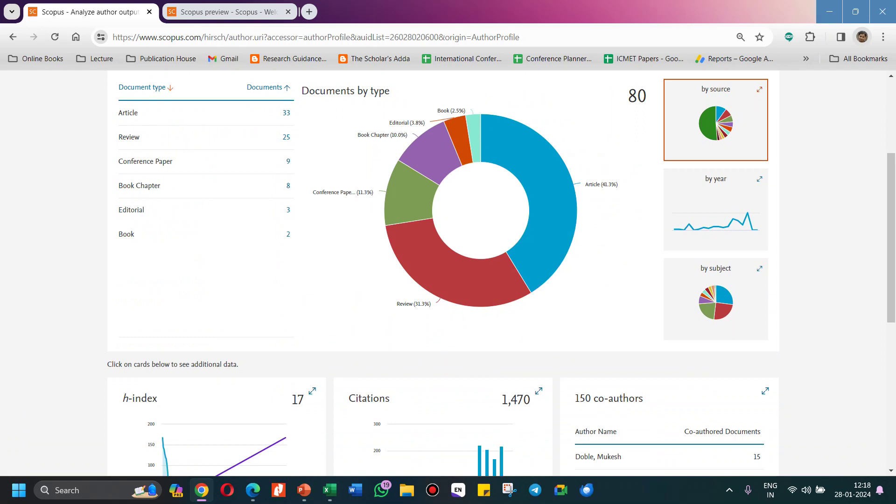
{"action": "double_click", "coordinate": [705, 269]}
{"action": "key", "text": "Return"}
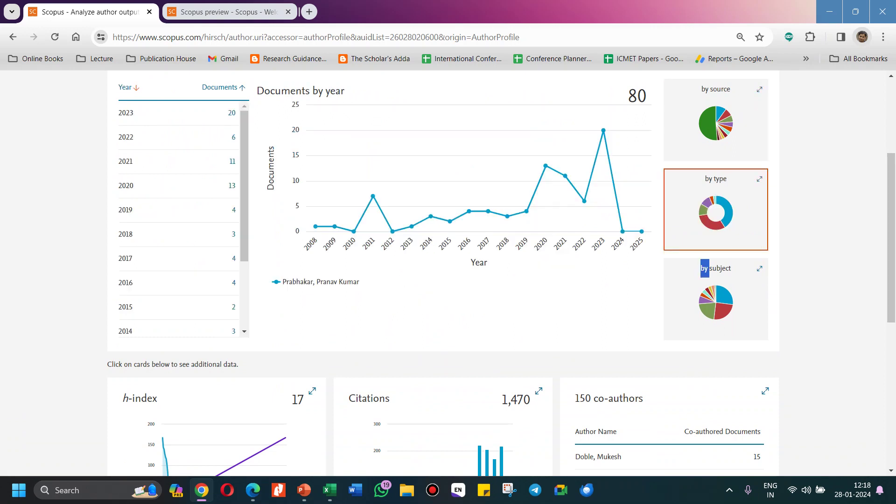
{"action": "key", "text": "Tab"}
{"action": "key", "text": "Return"}
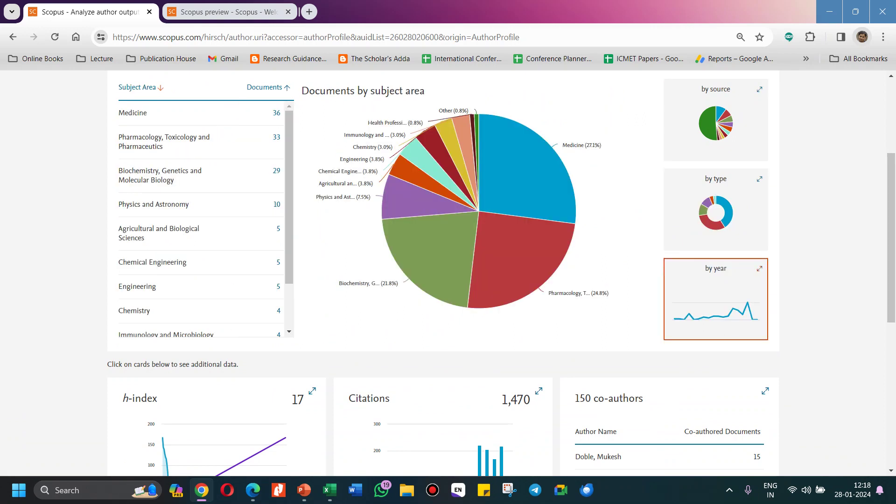
Step: Expand the author's citations by year chart and the h-index graph, and review both
{"action": "key", "text": "Tab"}
{"action": "key", "text": "shift+Tab"}
{"action": "key", "text": "Return"}
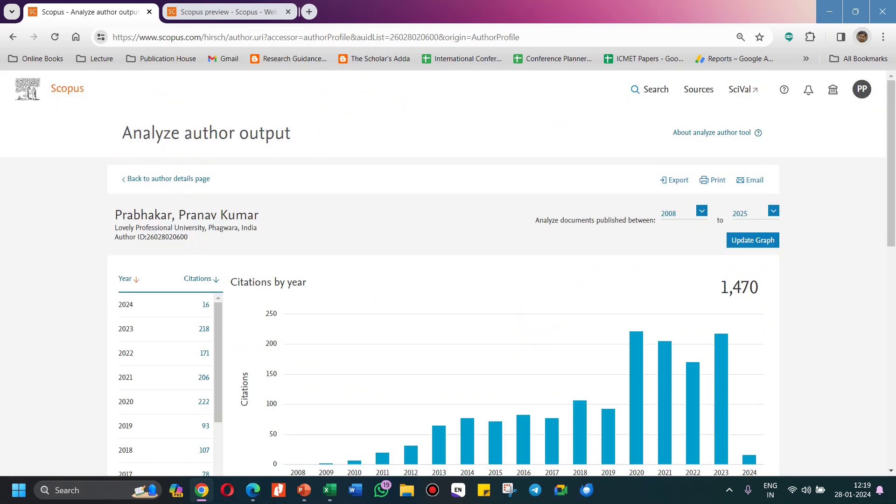
{"action": "scroll", "coordinate": [444, 280], "scroll_direction": "down", "scroll_amount": 3}
{"action": "scroll", "coordinate": [443, 280], "scroll_direction": "down", "scroll_amount": 3}
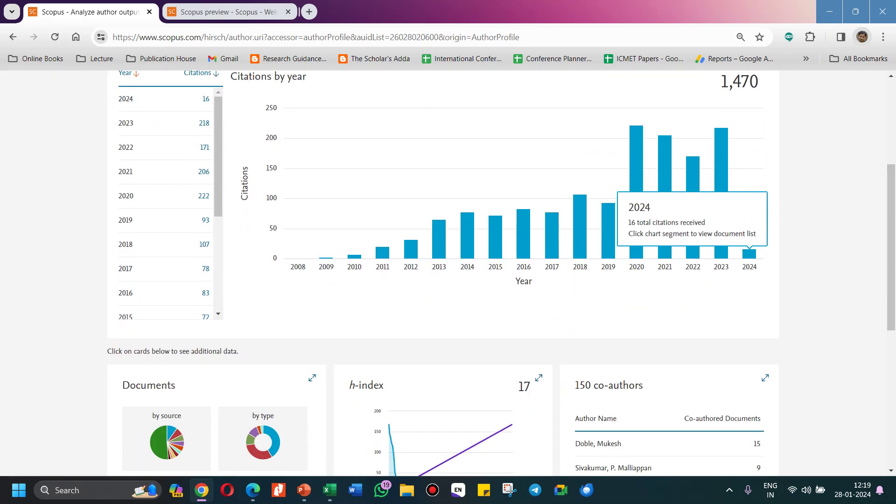
{"action": "key", "text": "Tab"}
{"action": "key", "text": "Return"}
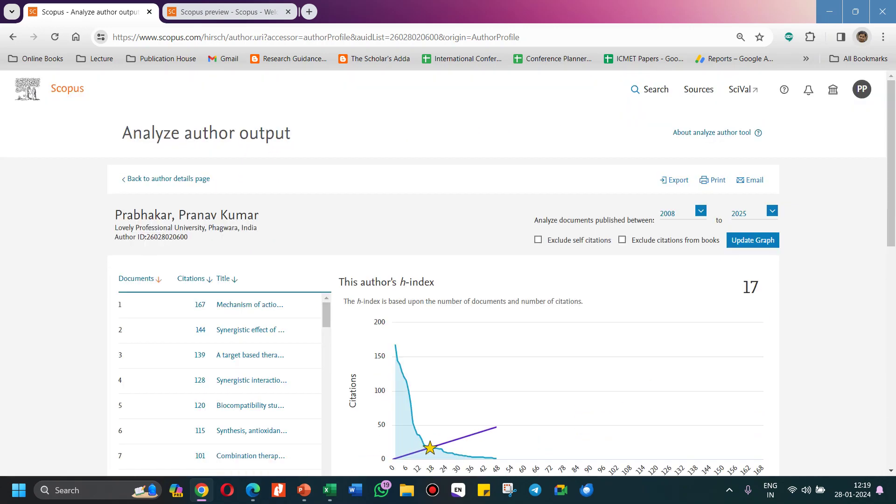
{"action": "scroll", "coordinate": [443, 280], "scroll_direction": "down", "scroll_amount": 5}
Step: Return to the author details page and open the author's citation overview
{"action": "key", "text": "shift+Tab"}
{"action": "key", "text": "Return"}
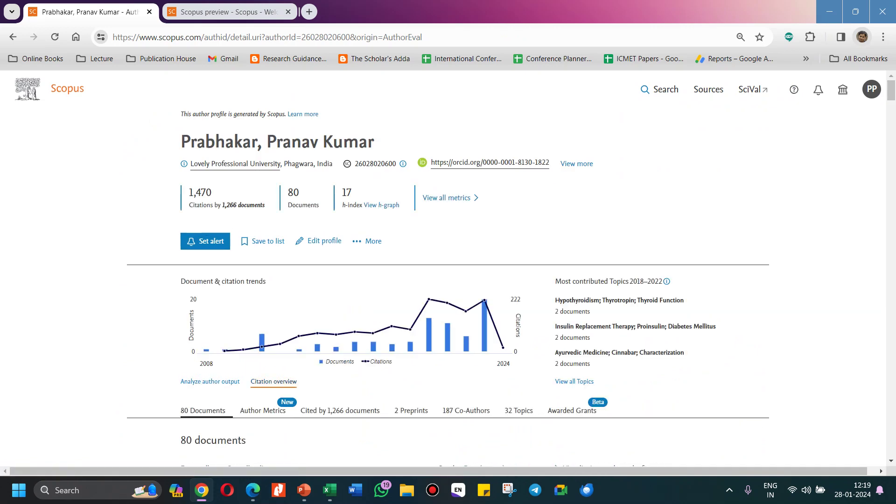
{"action": "left_click", "coordinate": [273, 382]}
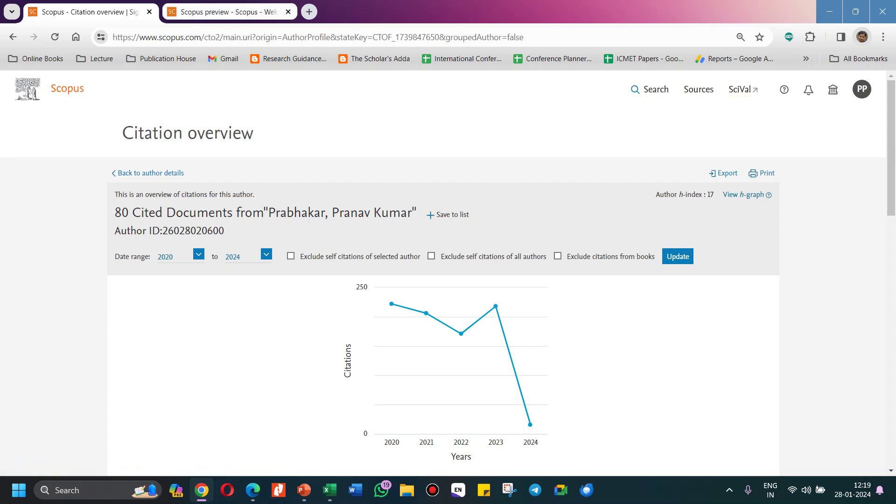
Step: Switch to the Scopus preview home page and open the Help page under Customer Service
{"action": "key", "text": "ctrl+Tab"}
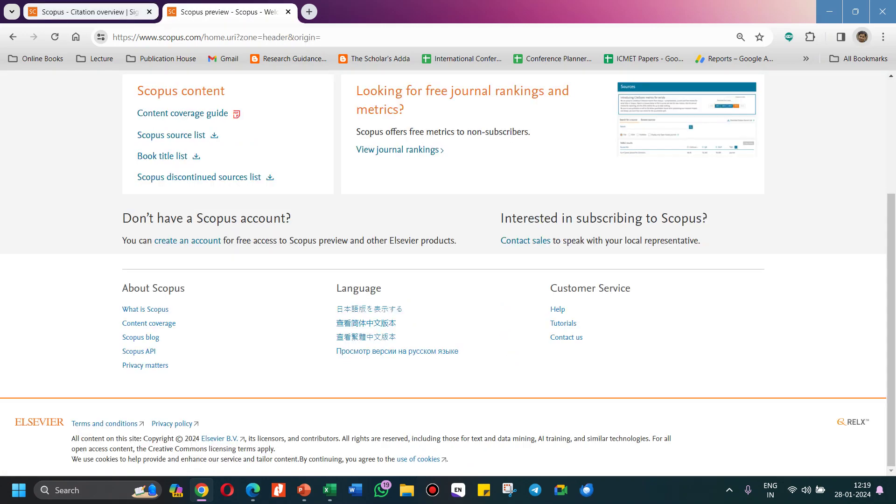
{"action": "key", "text": "ctrl+shift+Tab"}
{"action": "key", "text": "ctrl+Tab"}
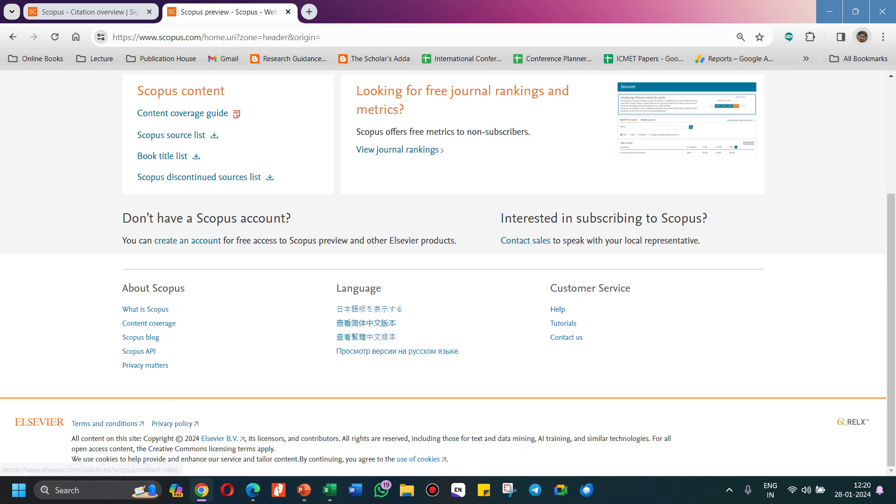
{"action": "scroll", "coordinate": [560, 313], "scroll_direction": "up", "scroll_amount": 3}
{"action": "scroll", "coordinate": [448, 273], "scroll_direction": "down", "scroll_amount": 3}
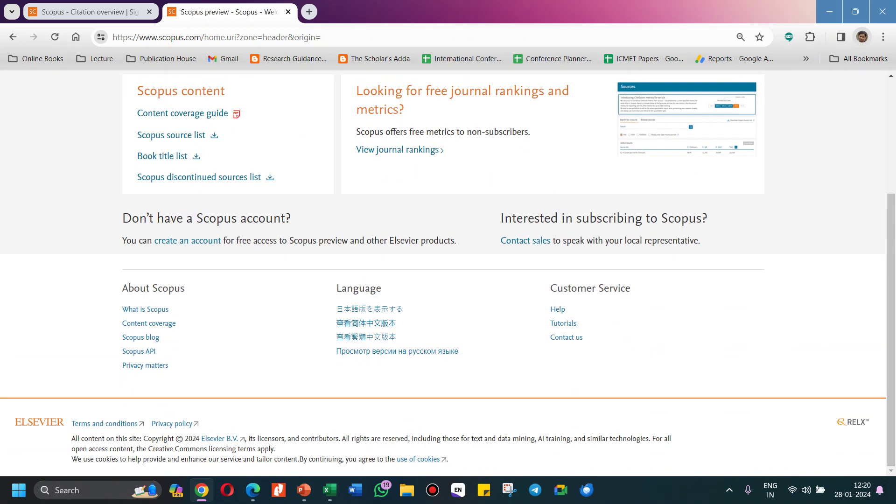
{"action": "left_click", "coordinate": [557, 310]}
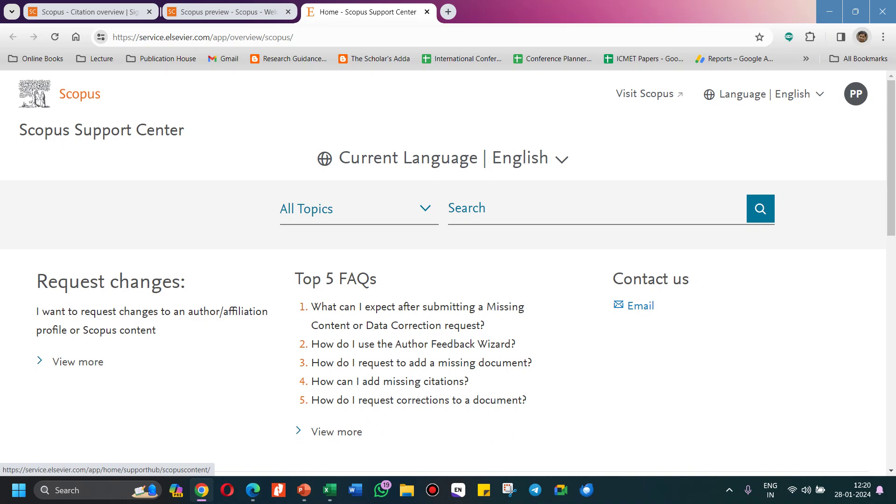
Step: View more on requesting changes to profiles or content, and search the support answers under the Add Missing Document topic
{"action": "left_click", "coordinate": [78, 362]}
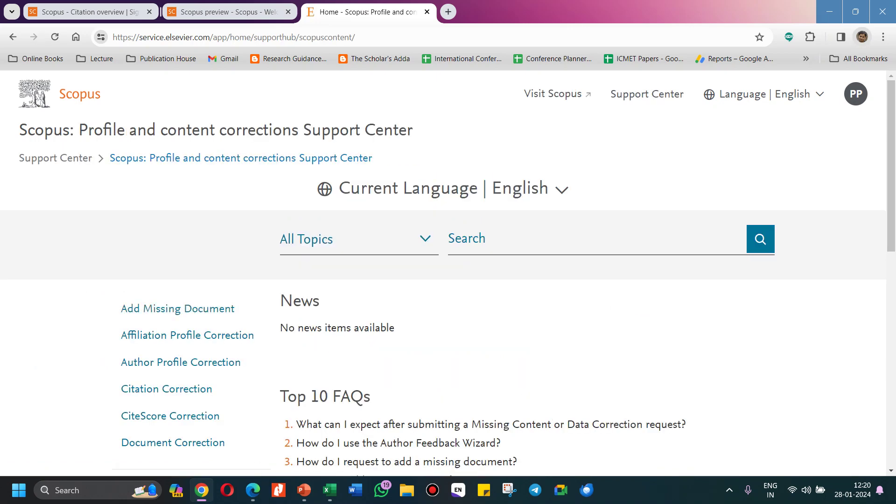
{"action": "scroll", "coordinate": [187, 219], "scroll_direction": "down", "scroll_amount": 2}
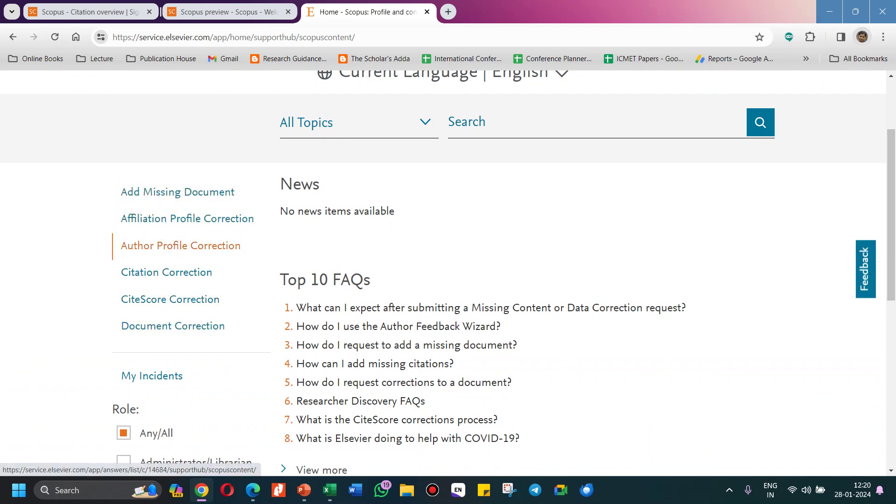
{"action": "left_click", "coordinate": [355, 123]}
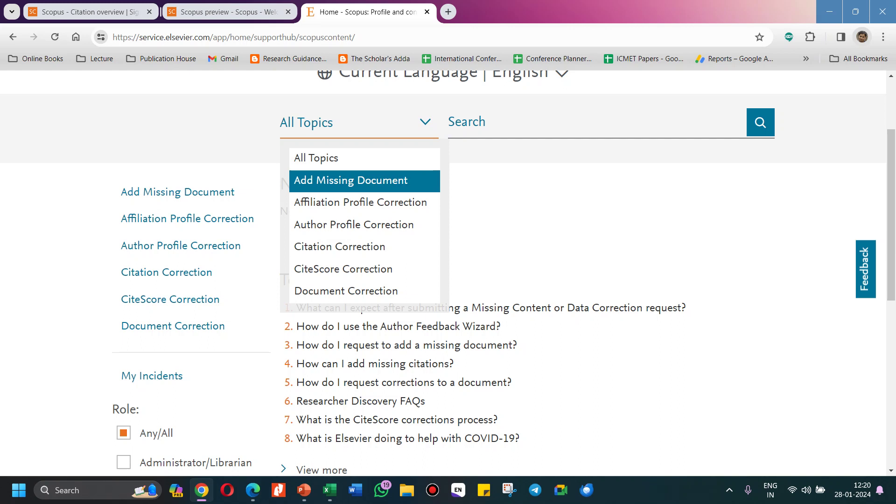
{"action": "key", "text": "Return"}
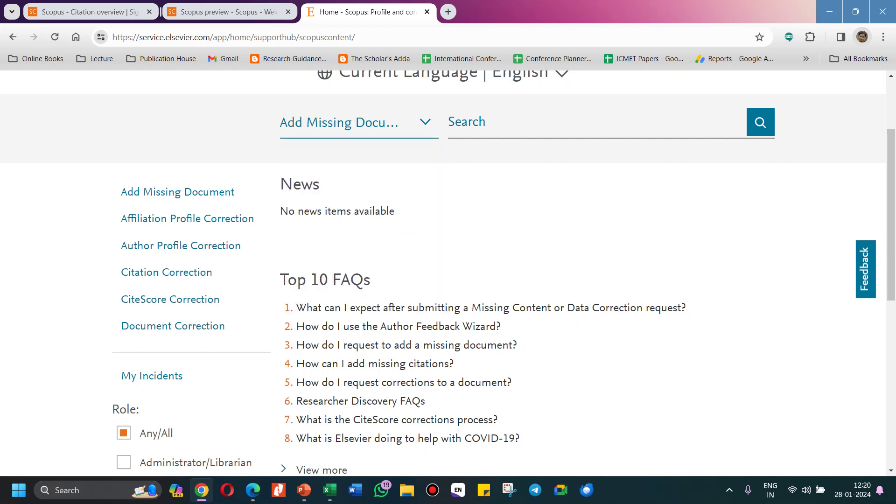
{"action": "key", "text": "Tab"}
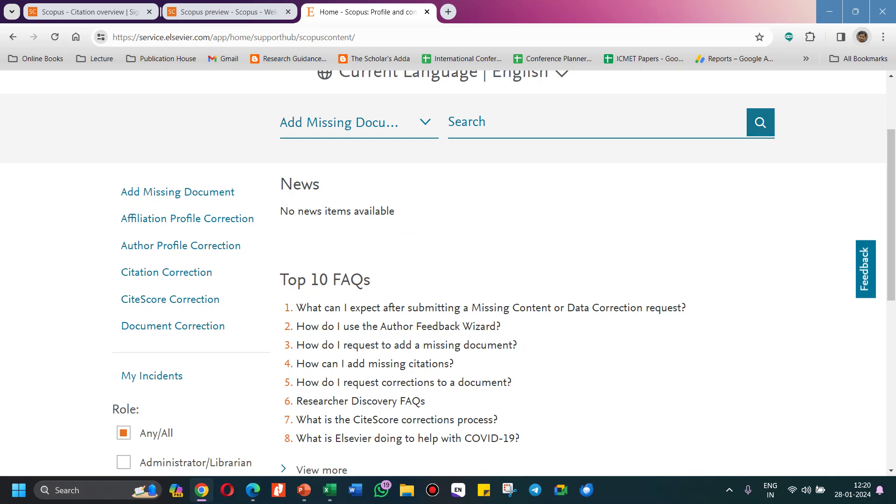
{"action": "key", "text": "Return"}
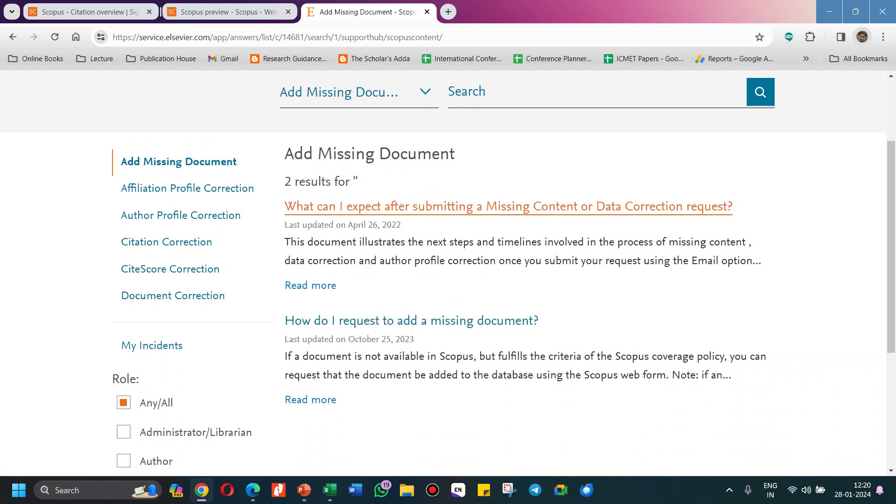
Step: Open the article on what to expect after a correction request and follow its author profile correction link
{"action": "left_click", "coordinate": [549, 206]}
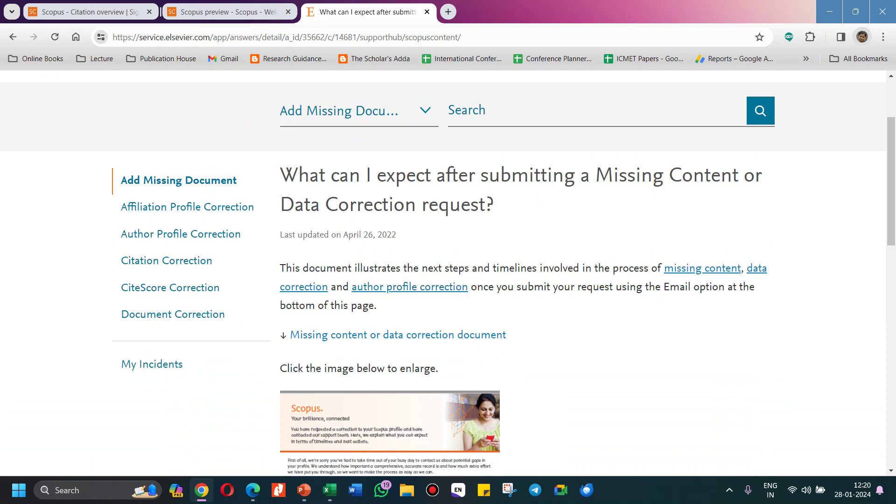
{"action": "left_click", "coordinate": [410, 287]}
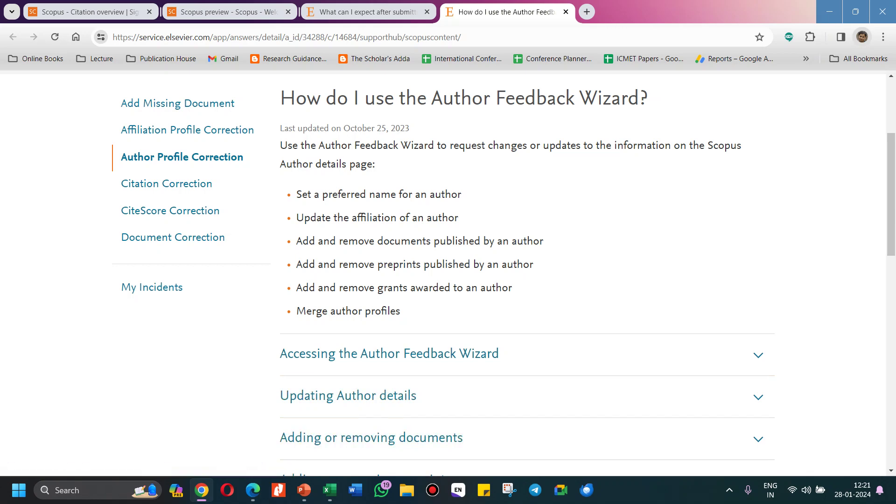
{"action": "scroll", "coordinate": [448, 275], "scroll_direction": "up", "scroll_amount": 4}
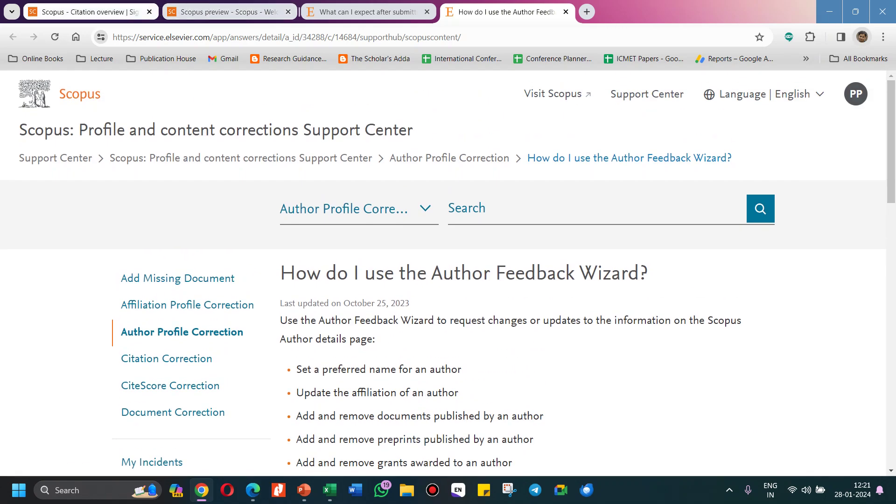
Step: Go back from the citation overview to the author details and open the Scopus Sources page
{"action": "key", "text": "ctrl+1"}
{"action": "left_click", "coordinate": [150, 173]}
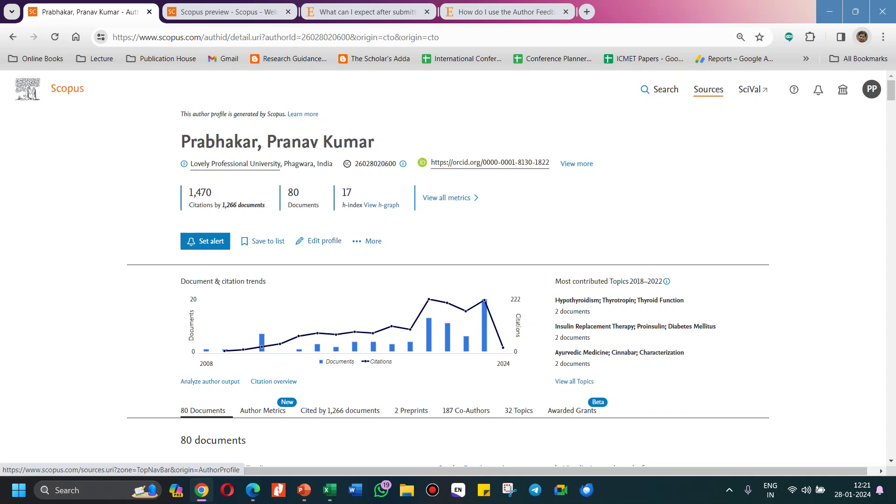
{"action": "left_click", "coordinate": [709, 91]}
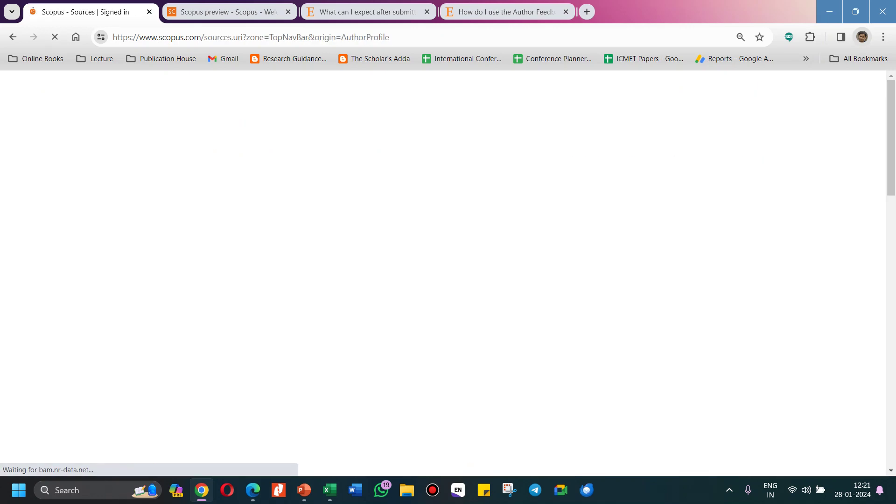
Step: Find the source titled Phytomedicine, choosing the exact suggested title, and review its listed metrics
{"action": "left_click", "coordinate": [242, 176]}
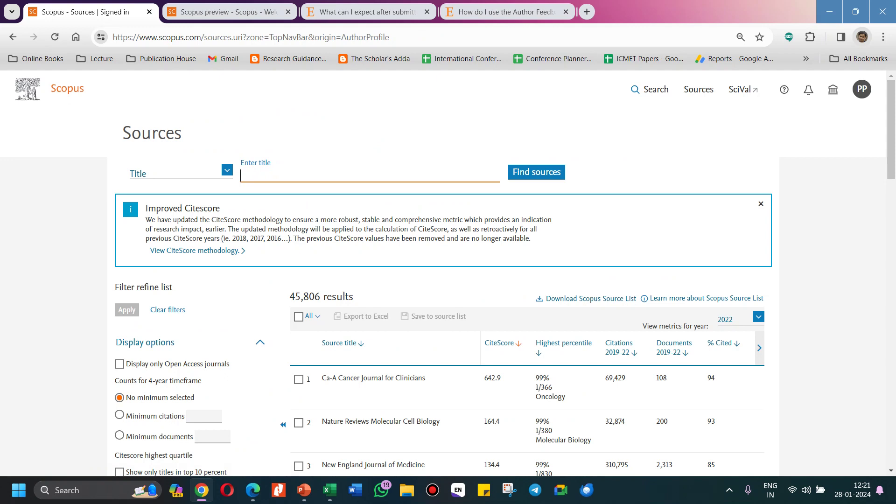
{"action": "type", "text": "Phytomedicine"}
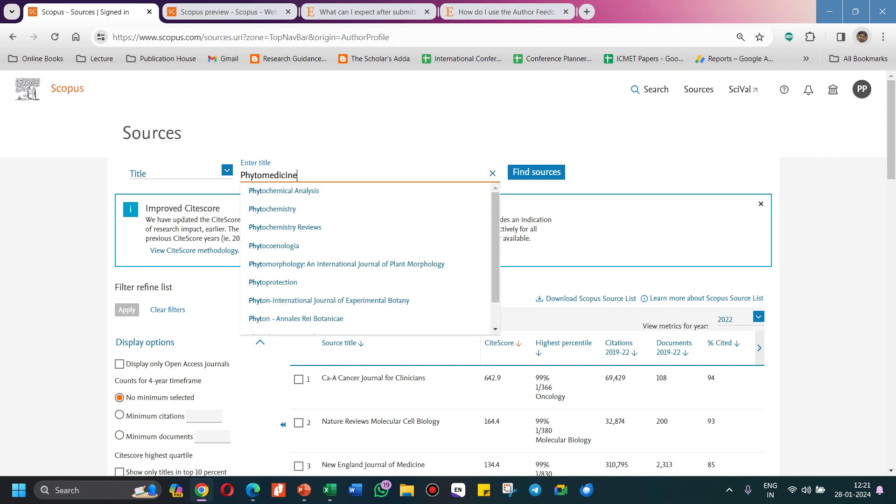
{"action": "key", "text": "Down"}
{"action": "key", "text": "Down"}
{"action": "key", "text": "Down"}
{"action": "key", "text": "Down"}
{"action": "key", "text": "Down"}
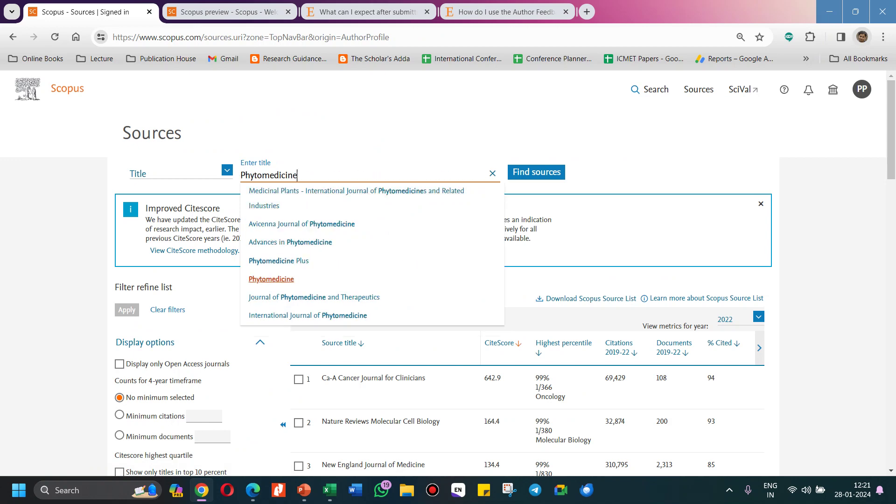
{"action": "key", "text": "Return"}
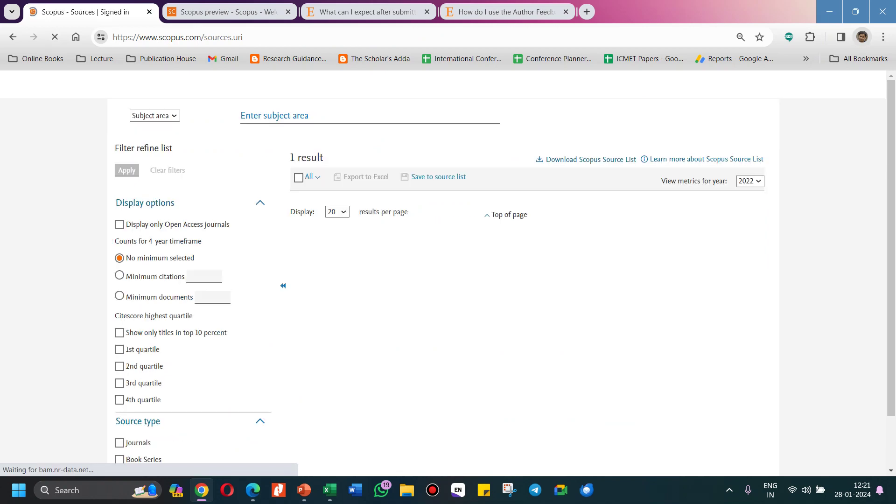
{"action": "scroll", "coordinate": [448, 280], "scroll_direction": "down", "scroll_amount": 2}
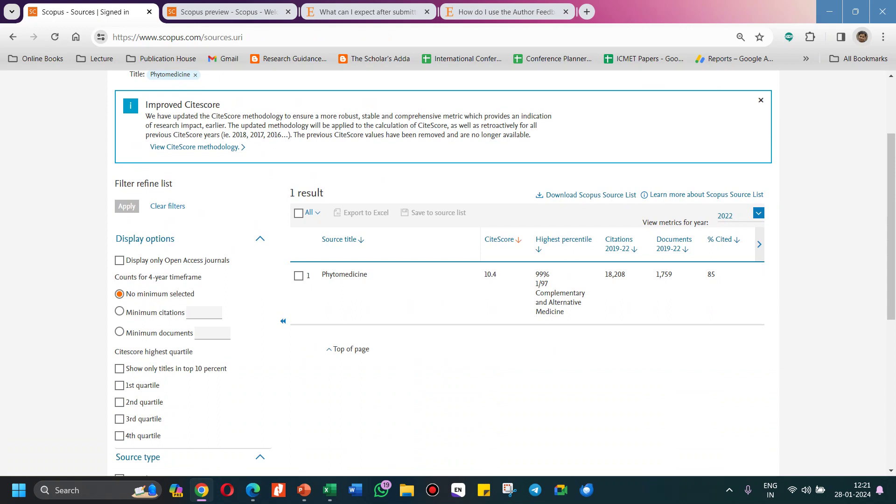
{"action": "scroll", "coordinate": [448, 280], "scroll_direction": "down", "scroll_amount": 1}
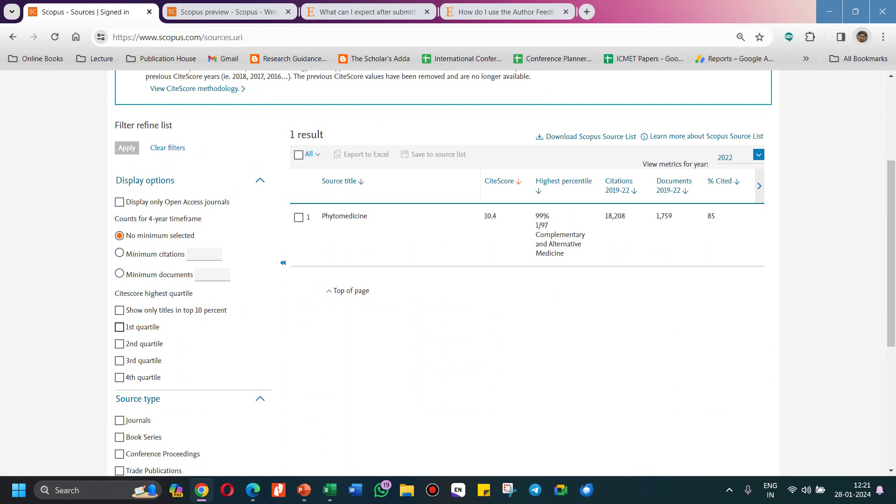
Step: Filter the source results by CiteScore quartile, adding the 4th, 3rd, 2nd and 1st quartiles one at a time and applying each
{"action": "left_click", "coordinate": [119, 377]}
{"action": "left_click", "coordinate": [128, 148]}
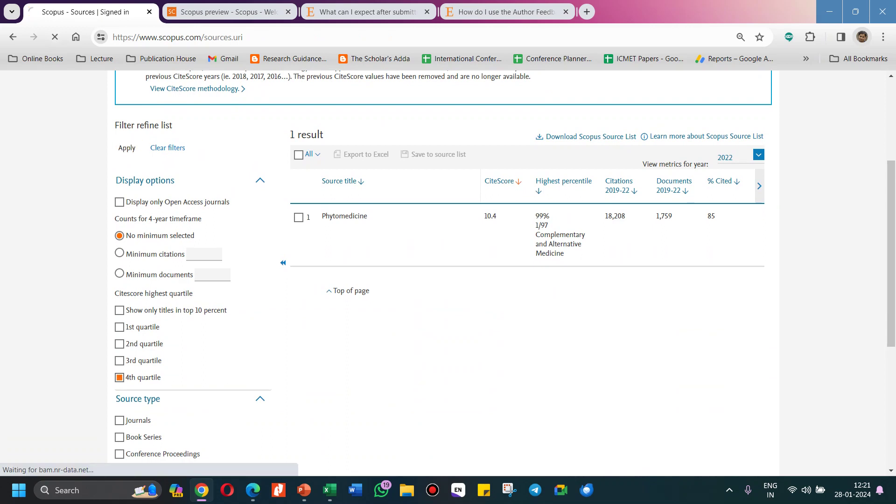
{"action": "scroll", "coordinate": [119, 327], "scroll_direction": "down", "scroll_amount": 4}
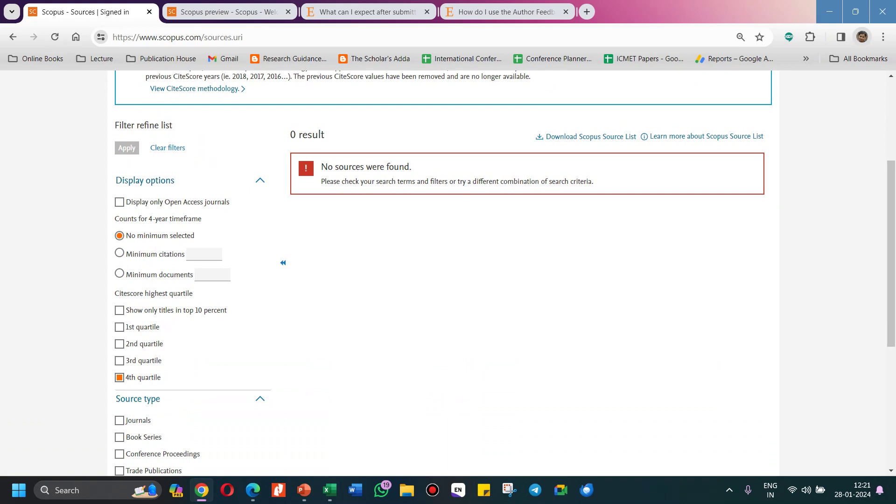
{"action": "left_click", "coordinate": [120, 361]}
{"action": "left_click", "coordinate": [127, 147]}
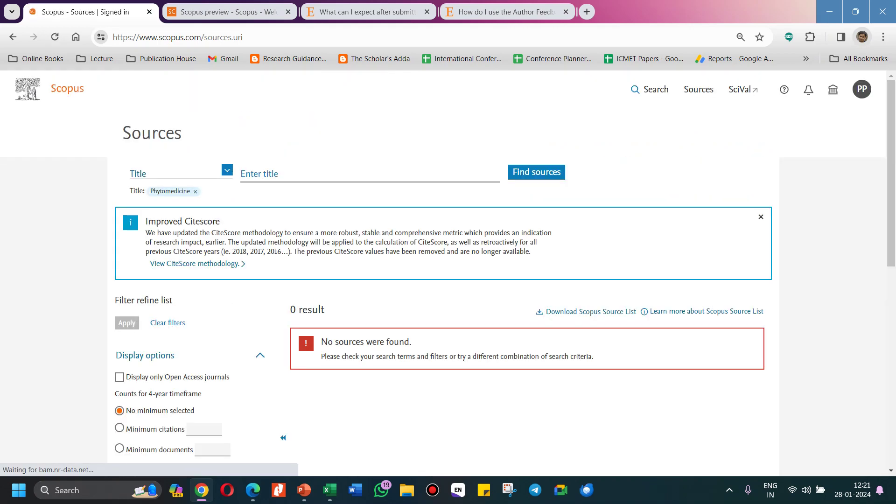
{"action": "left_click", "coordinate": [120, 343]}
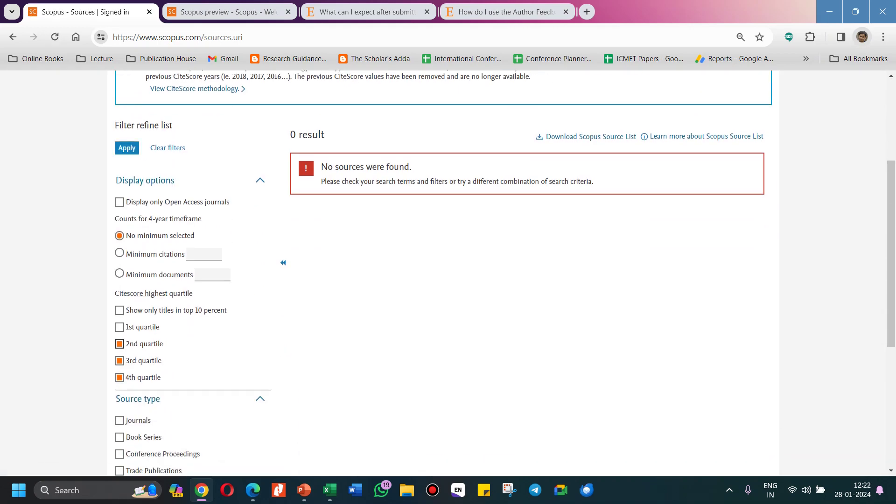
{"action": "left_click", "coordinate": [126, 147]}
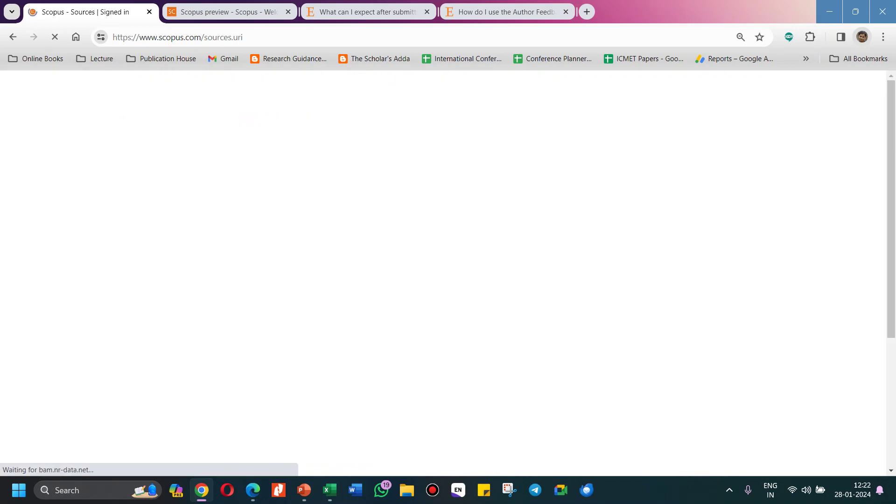
{"action": "scroll", "coordinate": [448, 273], "scroll_direction": "down", "scroll_amount": 3}
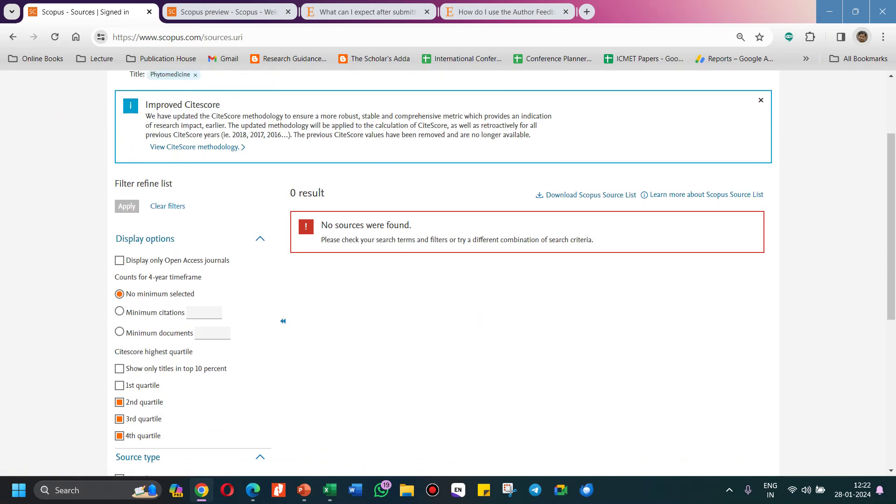
{"action": "left_click", "coordinate": [119, 386]}
{"action": "left_click", "coordinate": [127, 206]}
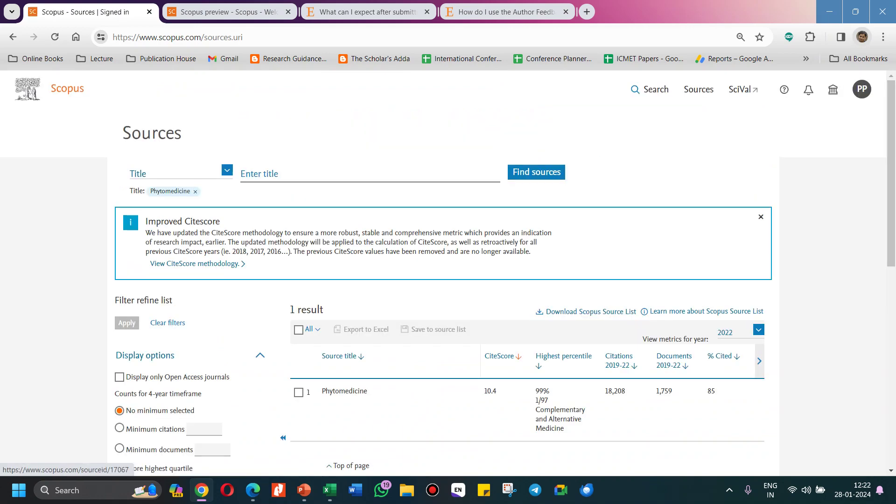
Step: Open the Phytomedicine source details and view its CiteScore rank and trend in the Complementary and Alternative Medicine category
{"action": "left_click", "coordinate": [345, 391]}
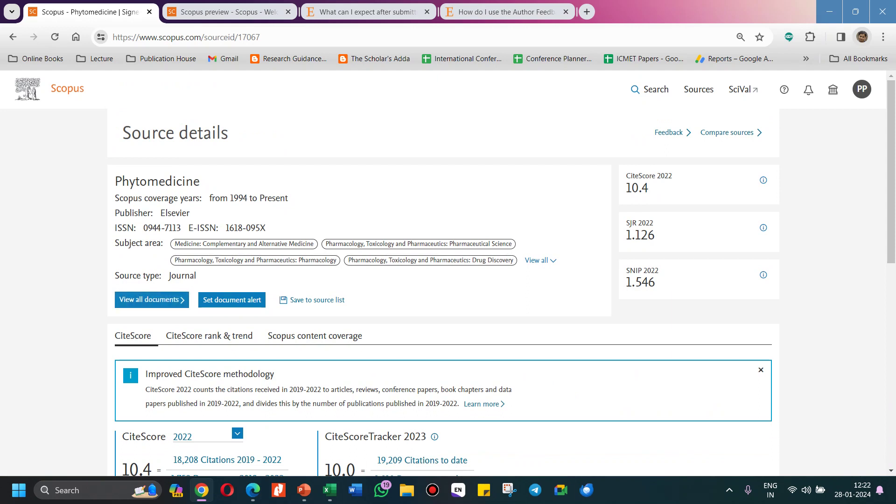
{"action": "scroll", "coordinate": [448, 273], "scroll_direction": "down", "scroll_amount": 4}
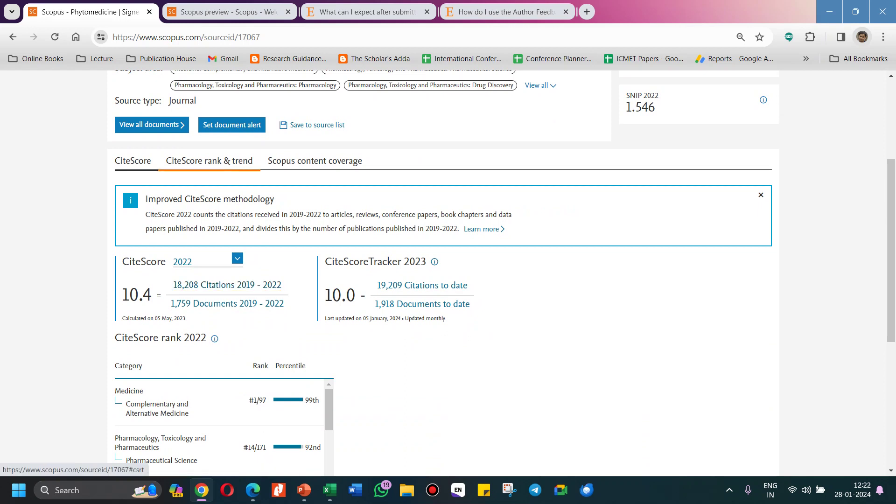
{"action": "left_click", "coordinate": [209, 160]}
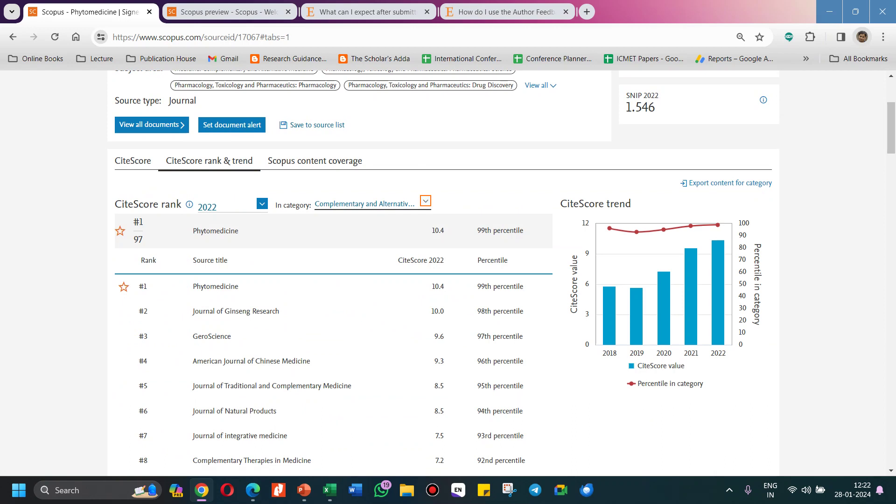
{"action": "left_click", "coordinate": [425, 201]}
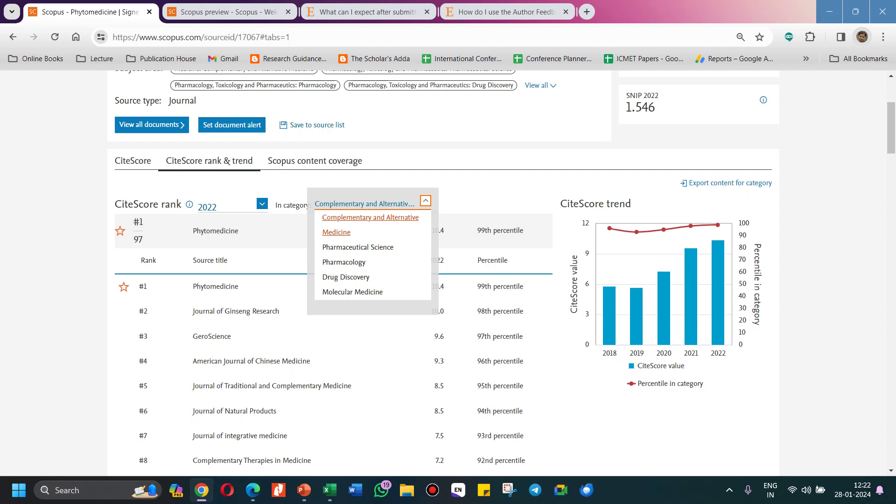
{"action": "key", "text": "Return"}
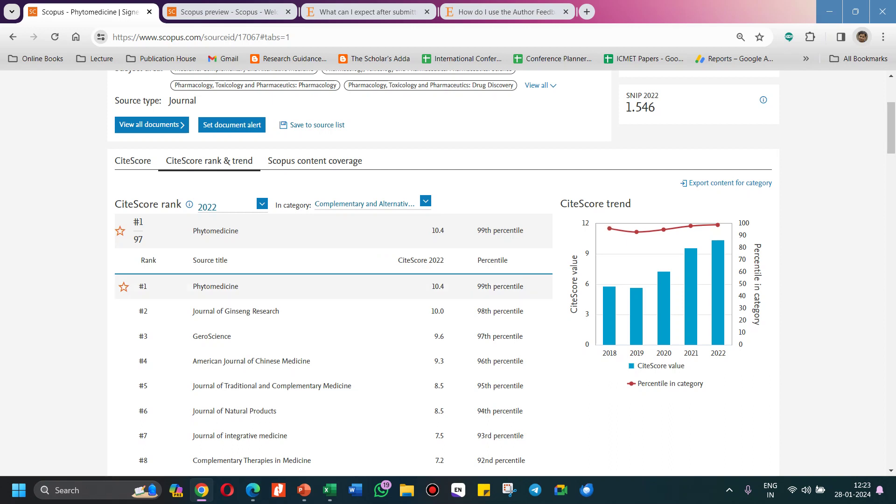
Step: Switch the CiteScore rank category to Pharmaceutical Science and locate Phytomedicine in the ranking
{"action": "left_click", "coordinate": [425, 201]}
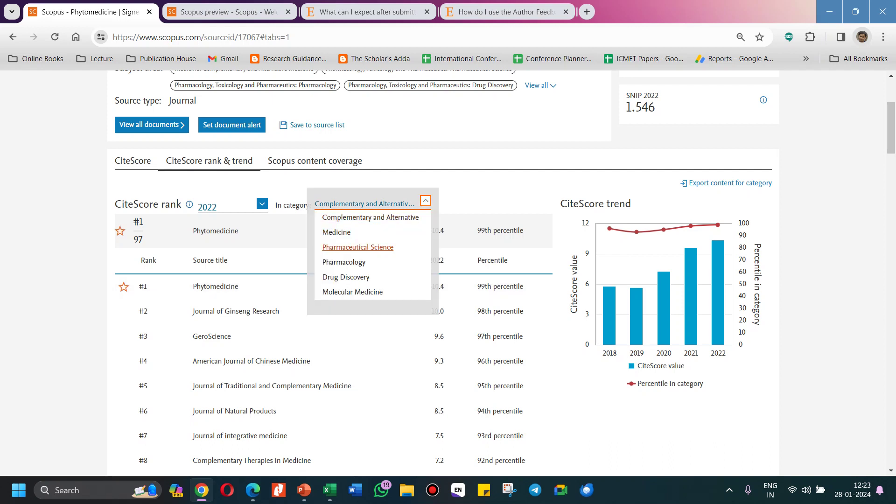
{"action": "left_click", "coordinate": [358, 247]}
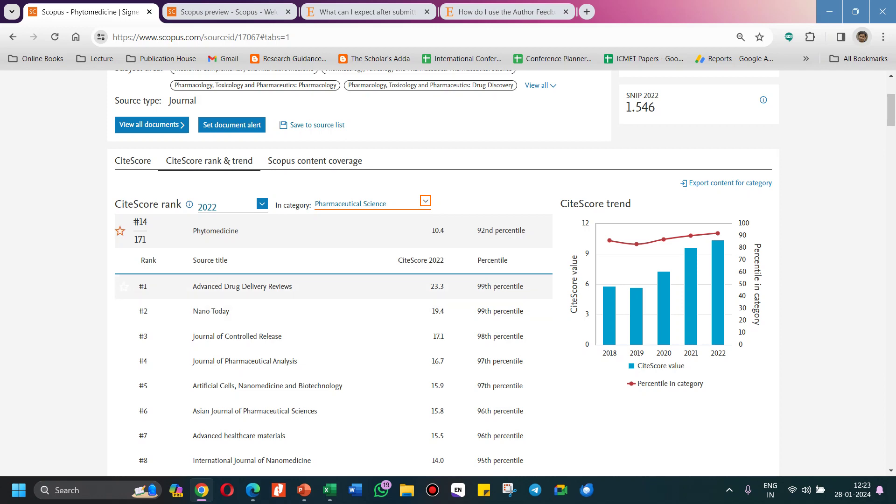
{"action": "scroll", "coordinate": [327, 313], "scroll_direction": "down", "scroll_amount": 1}
{"action": "scroll", "coordinate": [327, 313], "scroll_direction": "down", "scroll_amount": 4}
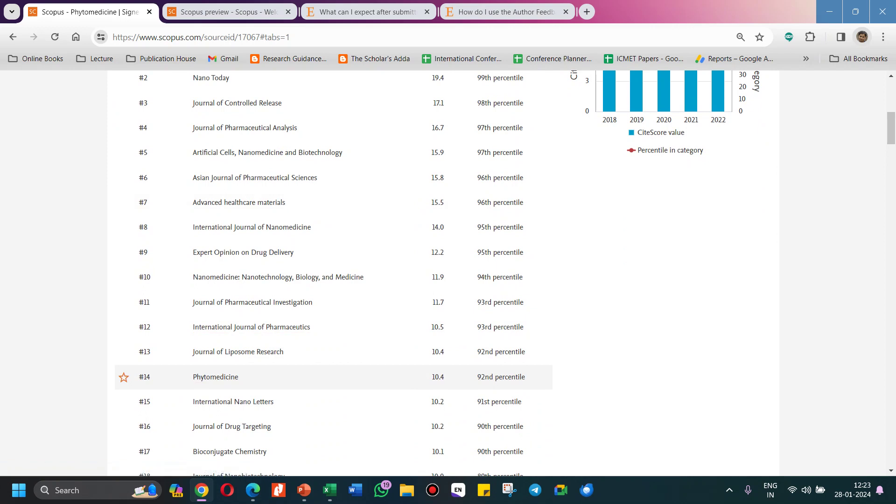
{"action": "scroll", "coordinate": [327, 273], "scroll_direction": "up", "scroll_amount": 5}
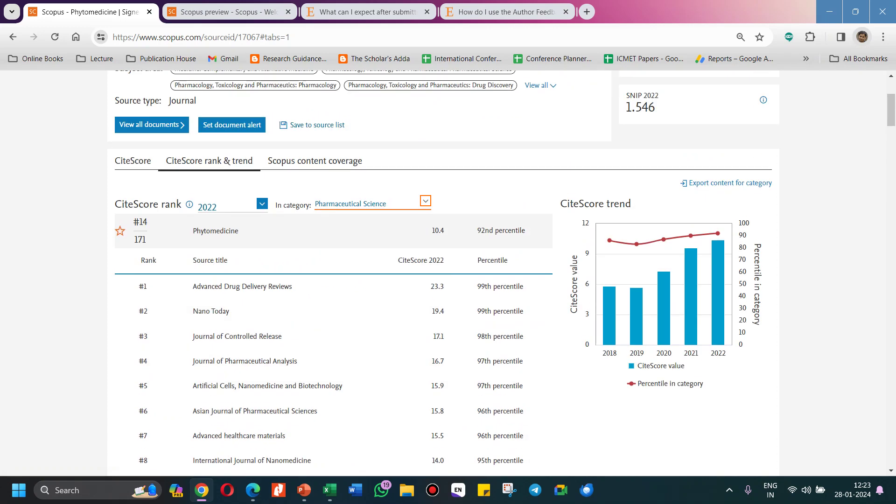
Step: Switch the CiteScore rank category to Molecular Medicine and locate Phytomedicine and its percentile in the ranking
{"action": "double_click", "coordinate": [375, 204]}
{"action": "left_click", "coordinate": [375, 204]}
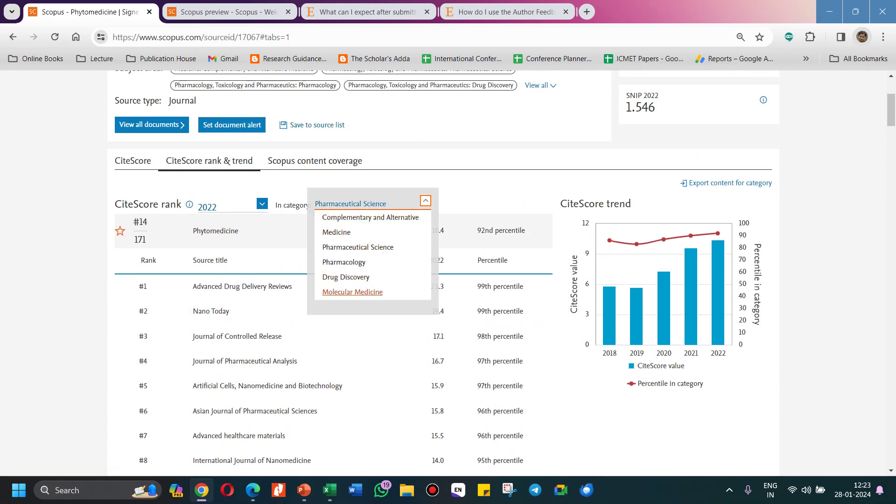
{"action": "left_click", "coordinate": [346, 292]}
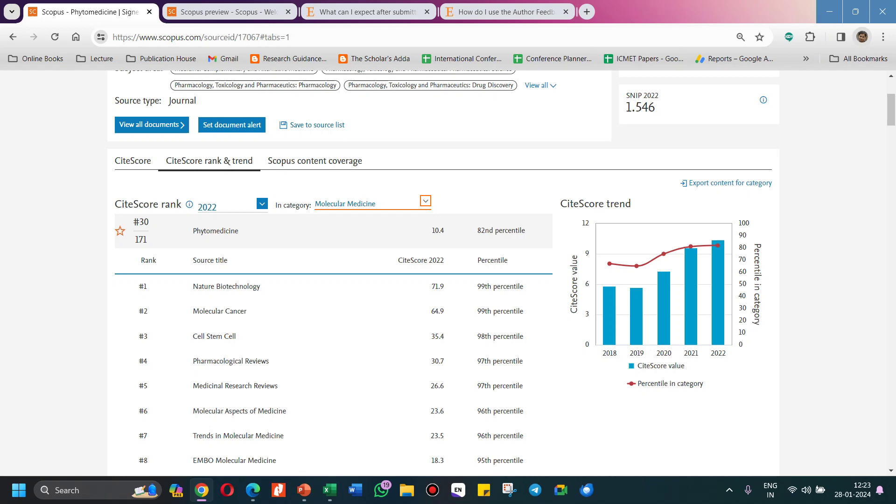
{"action": "scroll", "coordinate": [327, 219], "scroll_direction": "down", "scroll_amount": 4}
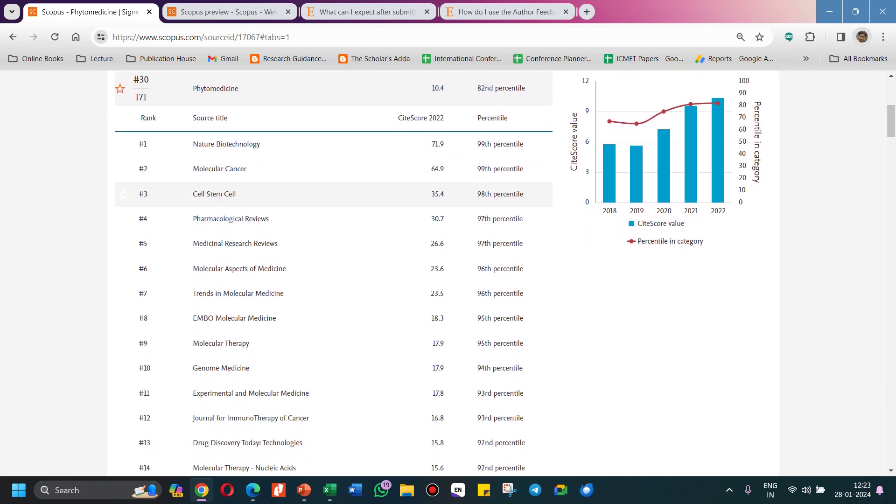
{"action": "scroll", "coordinate": [326, 219], "scroll_direction": "up", "scroll_amount": 2}
{"action": "scroll", "coordinate": [326, 280], "scroll_direction": "down", "scroll_amount": 8}
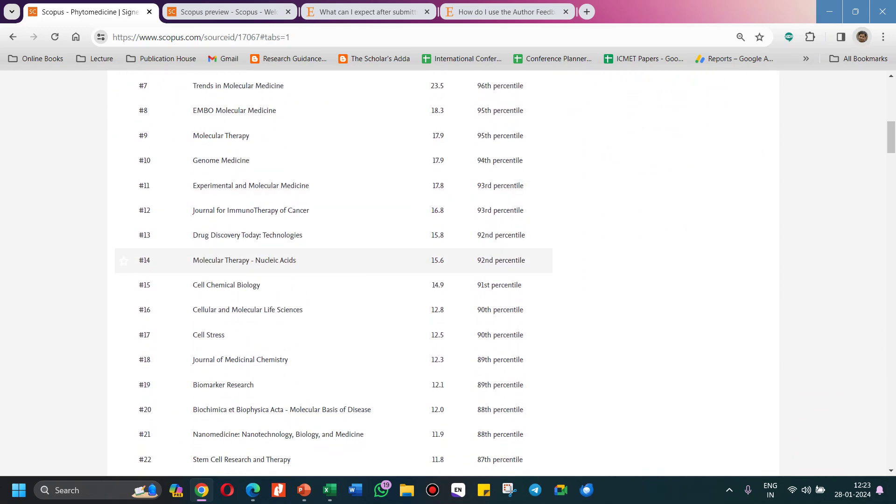
{"action": "scroll", "coordinate": [243, 359], "scroll_direction": "down", "scroll_amount": 4}
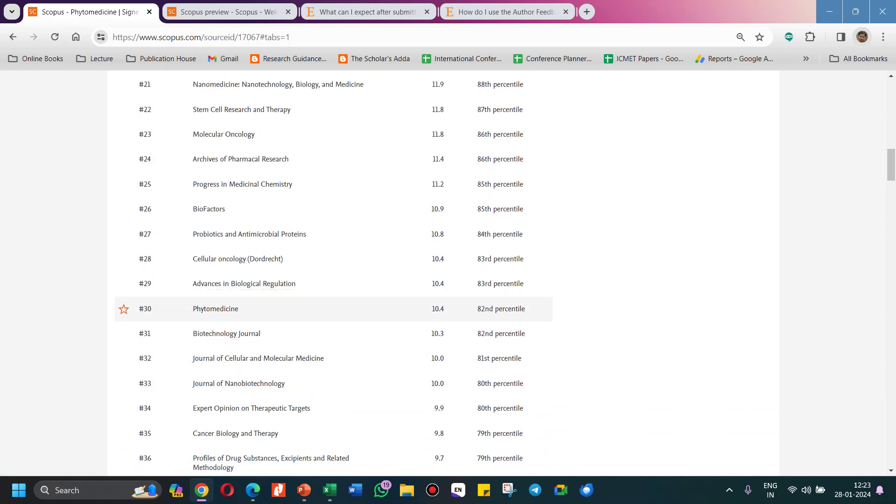
{"action": "left_click_drag", "start_coordinate": [485, 309], "coordinate": [478, 309]}
{"action": "scroll", "coordinate": [327, 270], "scroll_direction": "up", "scroll_amount": 18}
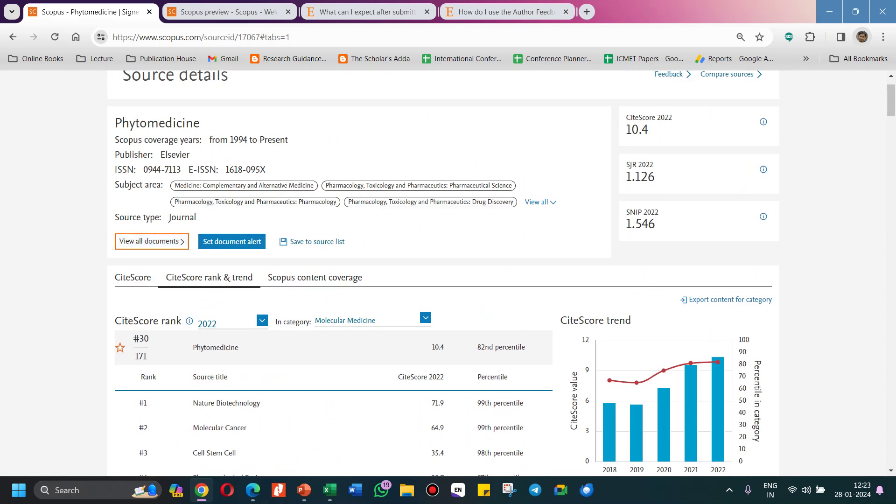
Step: Show the Scopus content coverage of Phytomedicine and review the documents published per year
{"action": "left_click", "coordinate": [315, 277]}
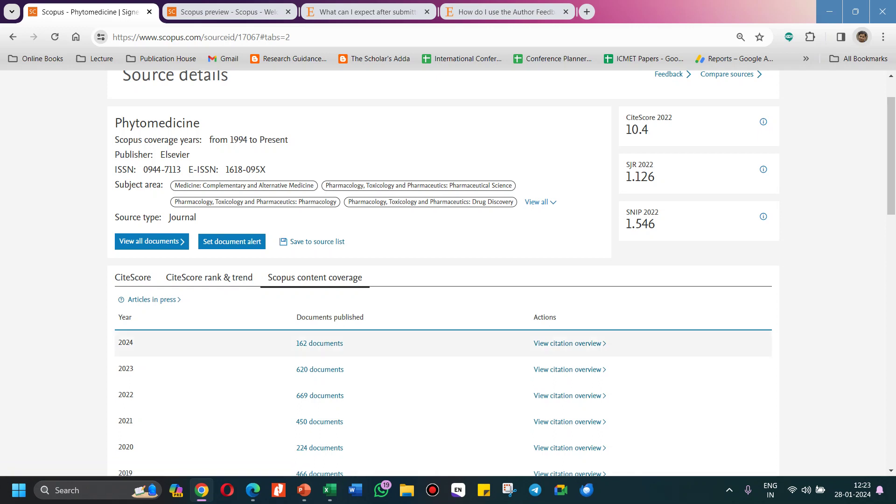
{"action": "scroll", "coordinate": [443, 280], "scroll_direction": "down", "scroll_amount": 2}
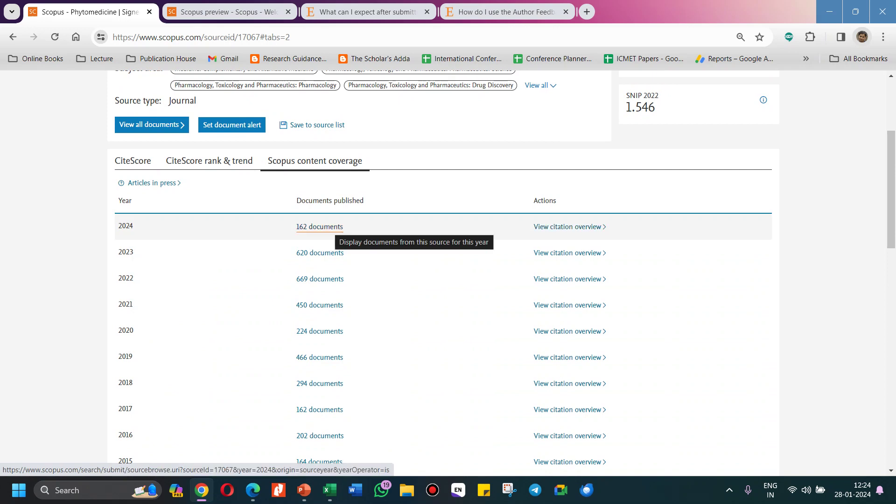
{"action": "scroll", "coordinate": [319, 228], "scroll_direction": "up", "scroll_amount": 1}
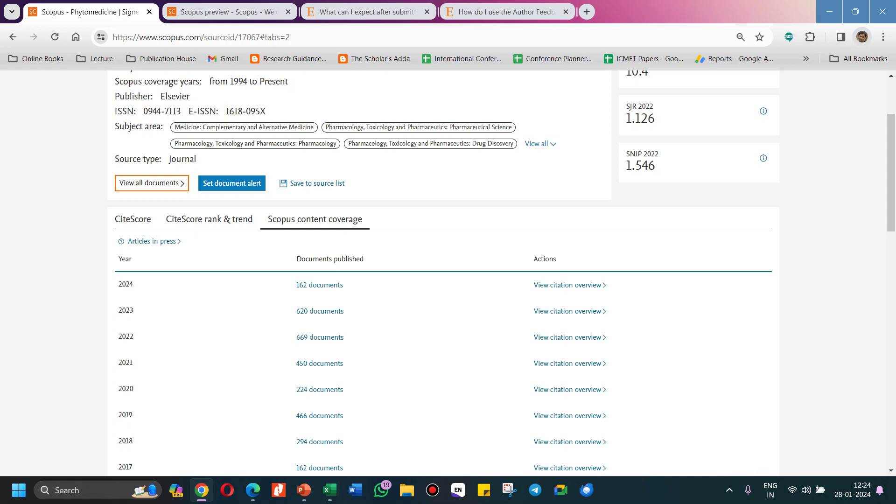
Step: View all documents of Phytomedicine and look through the results and the available filters, from open access to funding sponsor
{"action": "left_click", "coordinate": [152, 183]}
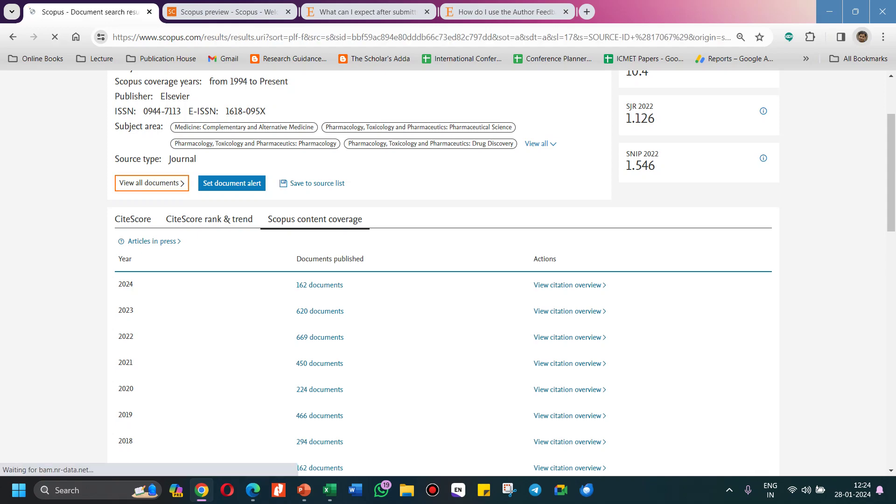
{"action": "scroll", "coordinate": [508, 280], "scroll_direction": "down", "scroll_amount": 3}
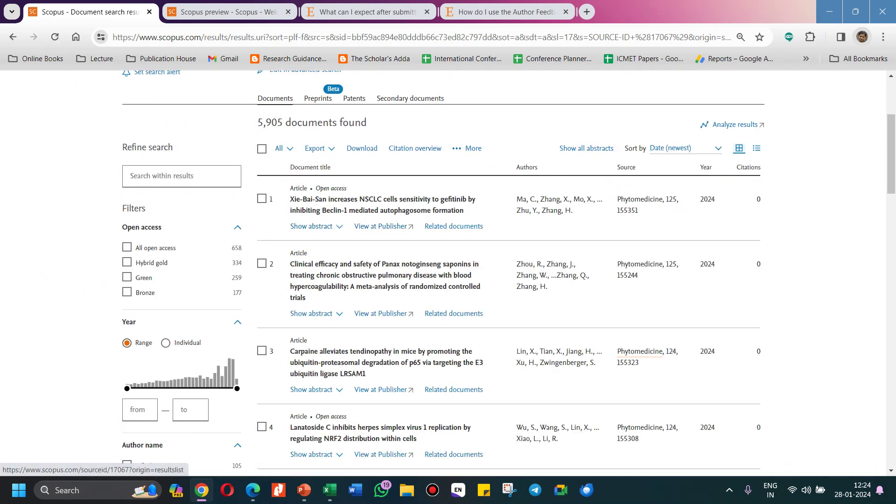
{"action": "scroll", "coordinate": [382, 280], "scroll_direction": "down", "scroll_amount": 3}
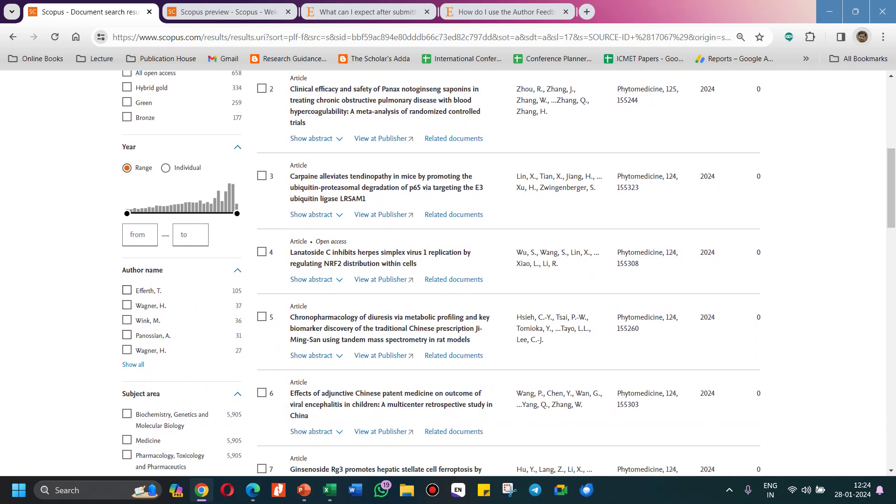
{"action": "scroll", "coordinate": [509, 273], "scroll_direction": "down", "scroll_amount": 4}
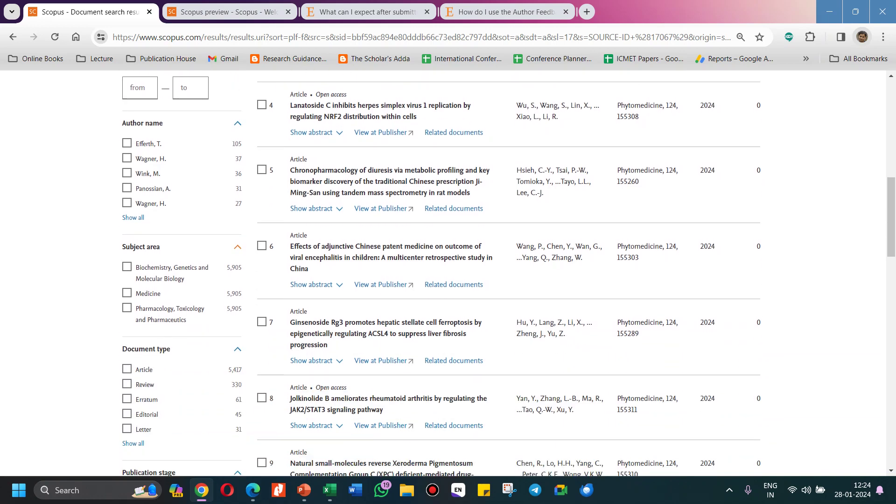
{"action": "scroll", "coordinate": [509, 273], "scroll_direction": "down", "scroll_amount": 1}
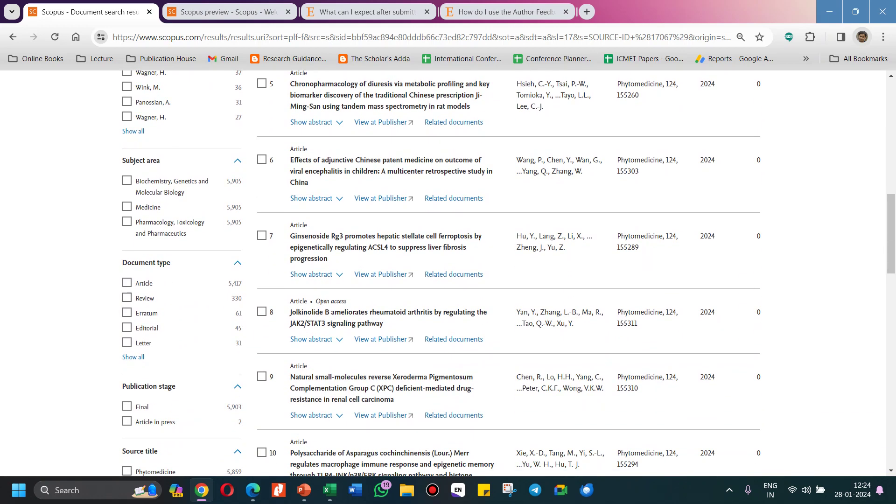
{"action": "scroll", "coordinate": [509, 273], "scroll_direction": "down", "scroll_amount": 2}
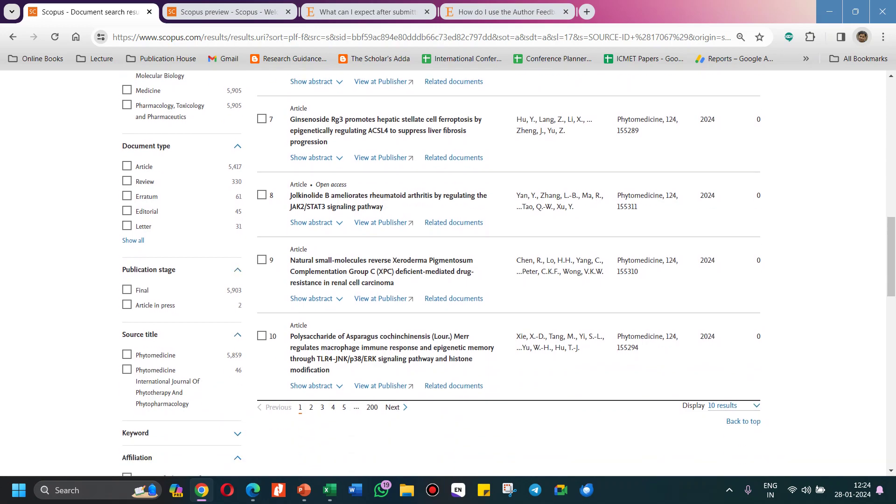
{"action": "scroll", "coordinate": [509, 273], "scroll_direction": "down", "scroll_amount": 5}
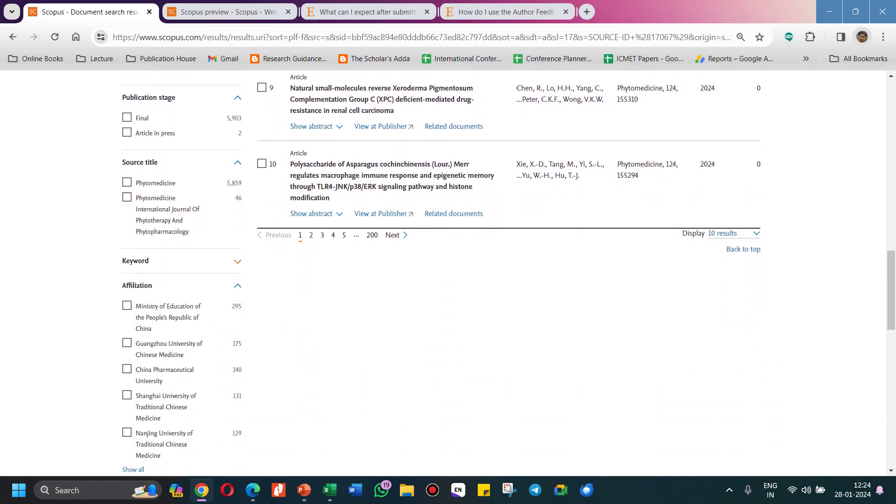
{"action": "scroll", "coordinate": [509, 273], "scroll_direction": "down", "scroll_amount": 4}
{"action": "scroll", "coordinate": [509, 273], "scroll_direction": "up", "scroll_amount": 8}
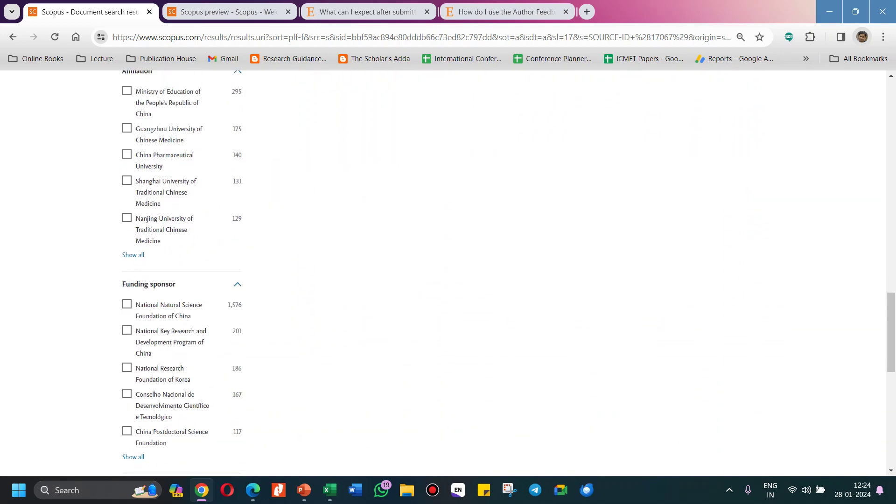
{"action": "scroll", "coordinate": [509, 273], "scroll_direction": "up", "scroll_amount": 13}
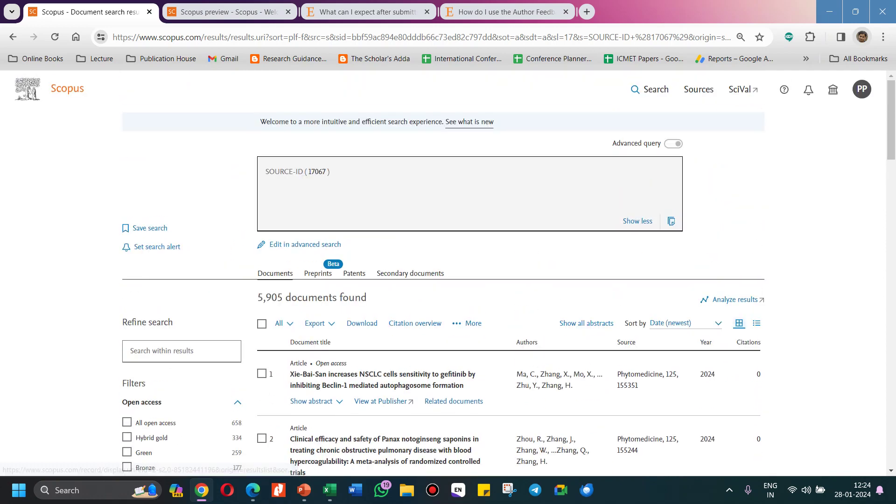